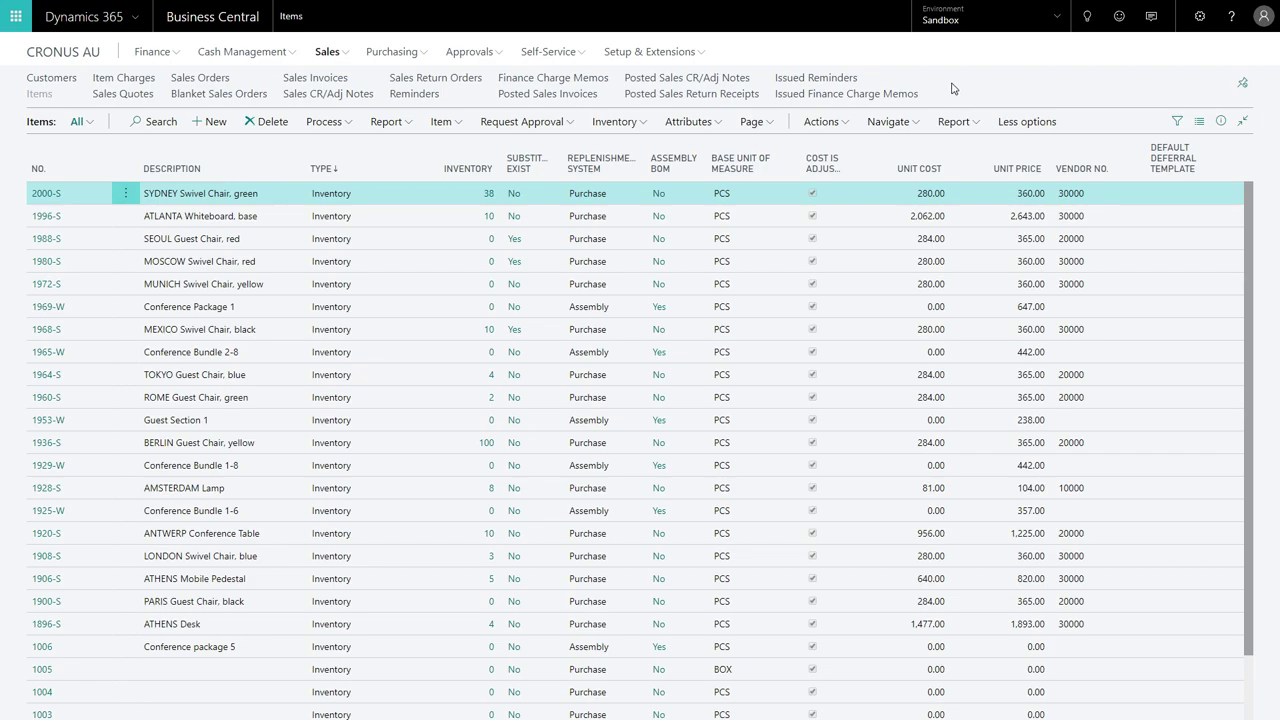
# Search for "assembl" and open the Assembly Setup page
pyautogui.click(1087, 16)
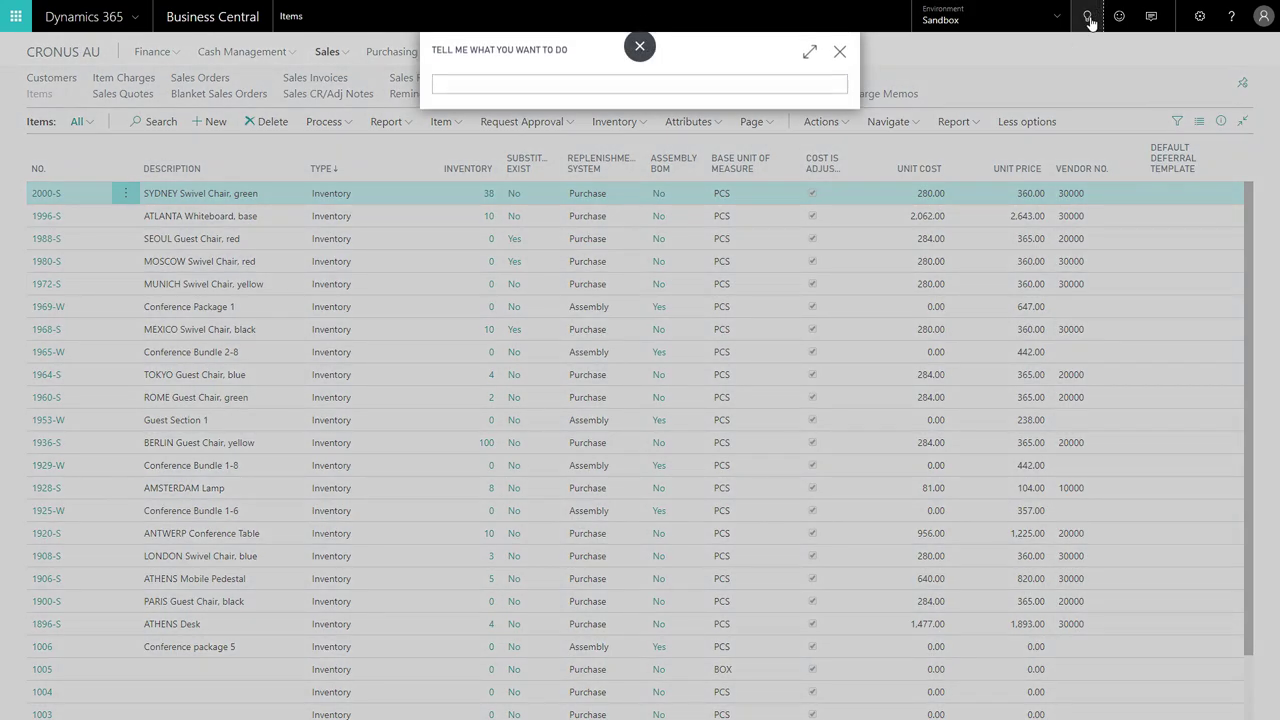
pyautogui.write('assemb')
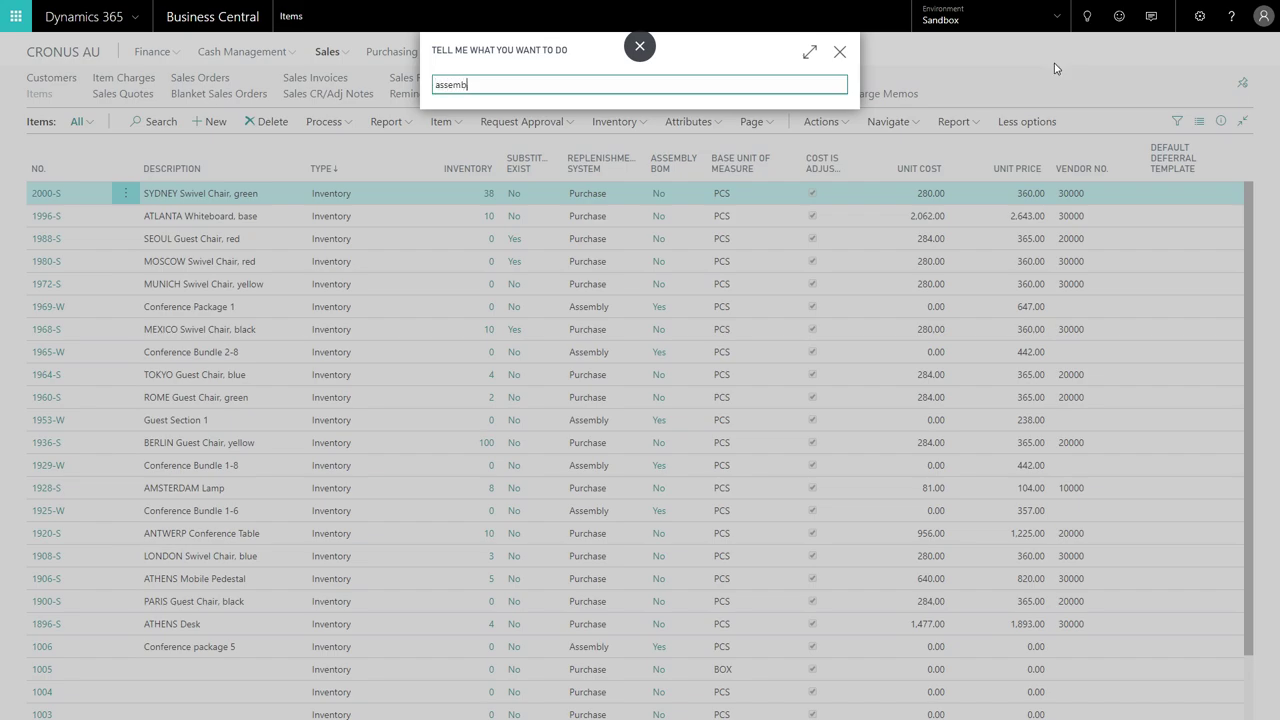
pyautogui.write('l')
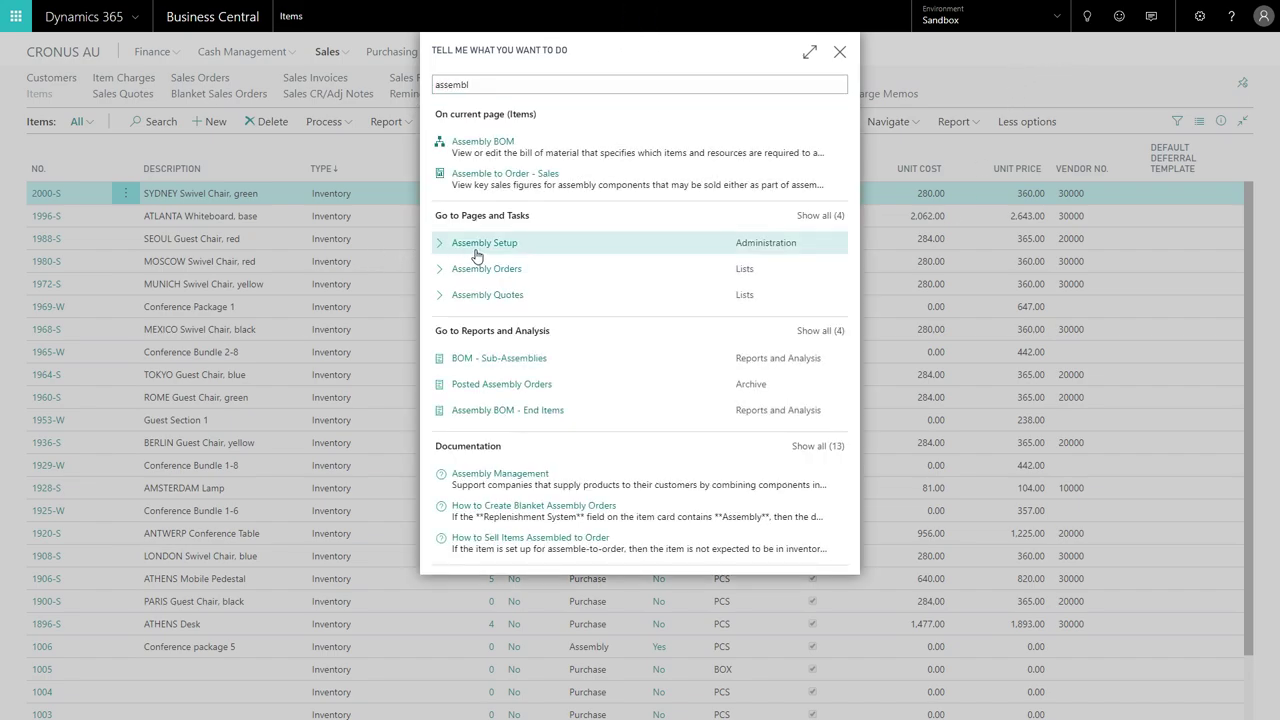
pyautogui.click(477, 250)
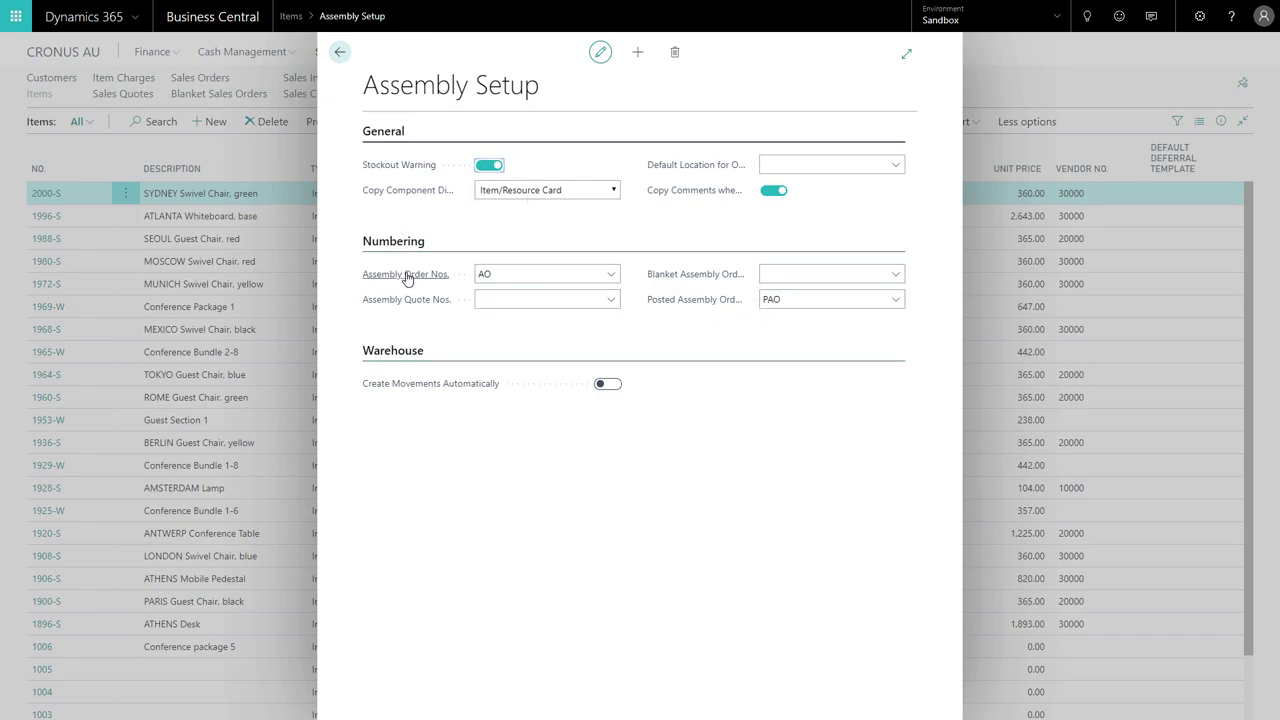
# Examine the number series assigned to assembly orders, quotes, blanket and posted orders, and return to the item list
pyautogui.click(595, 275)
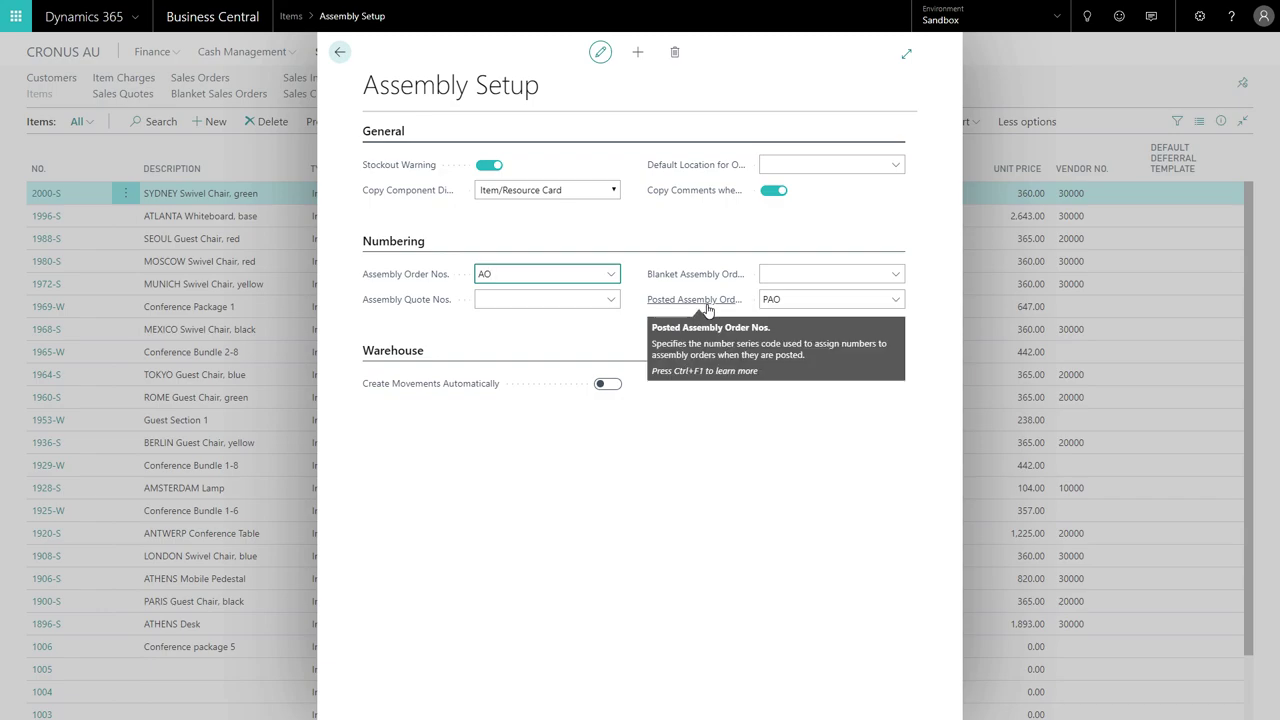
pyautogui.click(670, 303)
pyautogui.click(723, 345)
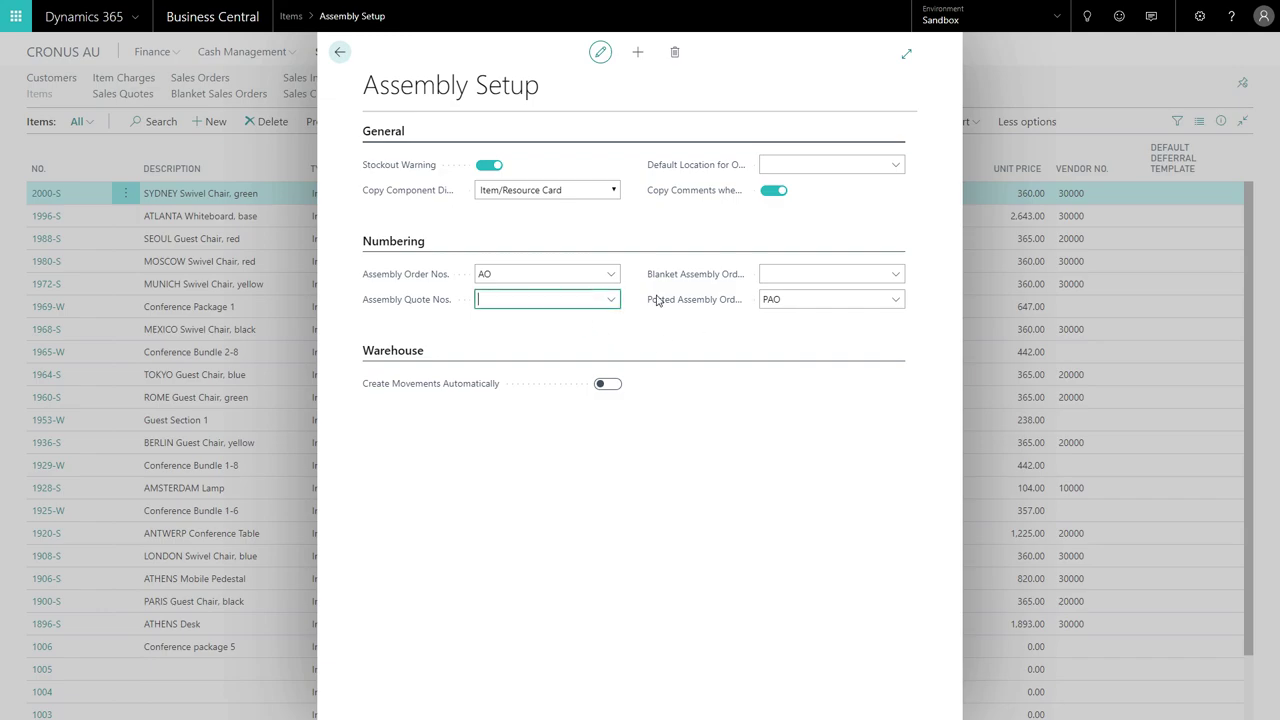
pyautogui.click(798, 281)
pyautogui.click(598, 297)
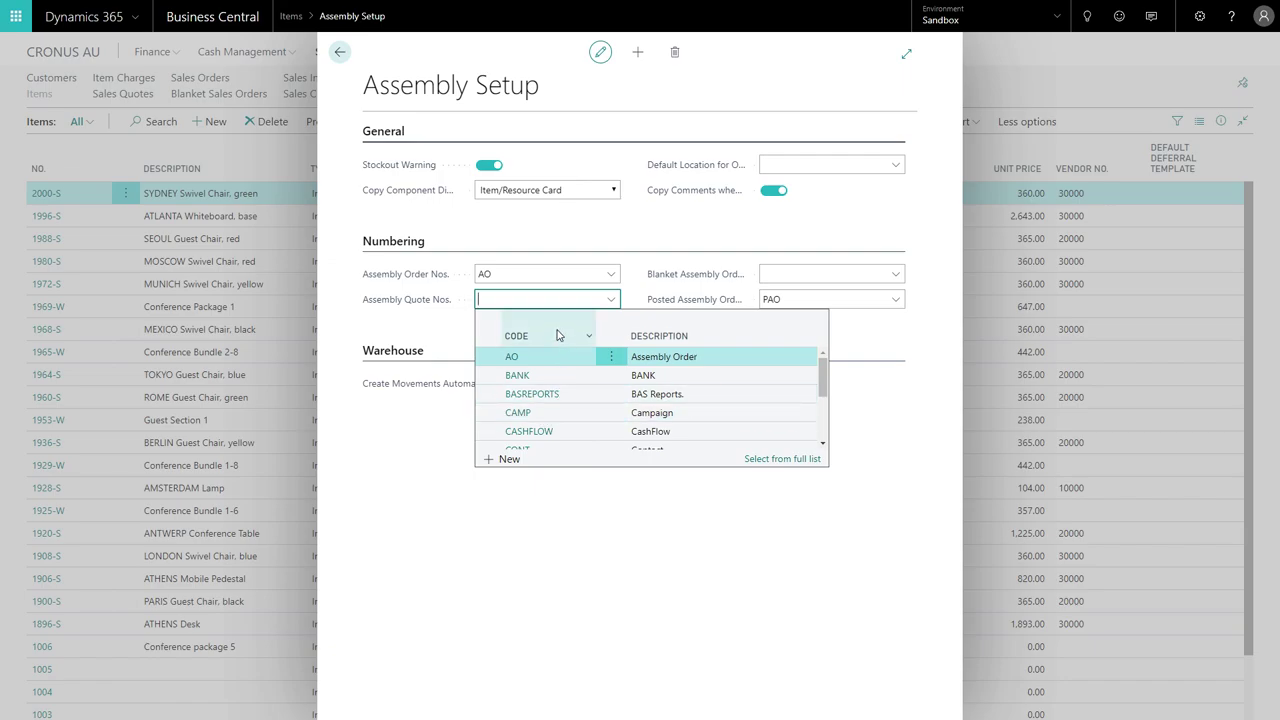
pyautogui.click(490, 517)
pyautogui.click(490, 517)
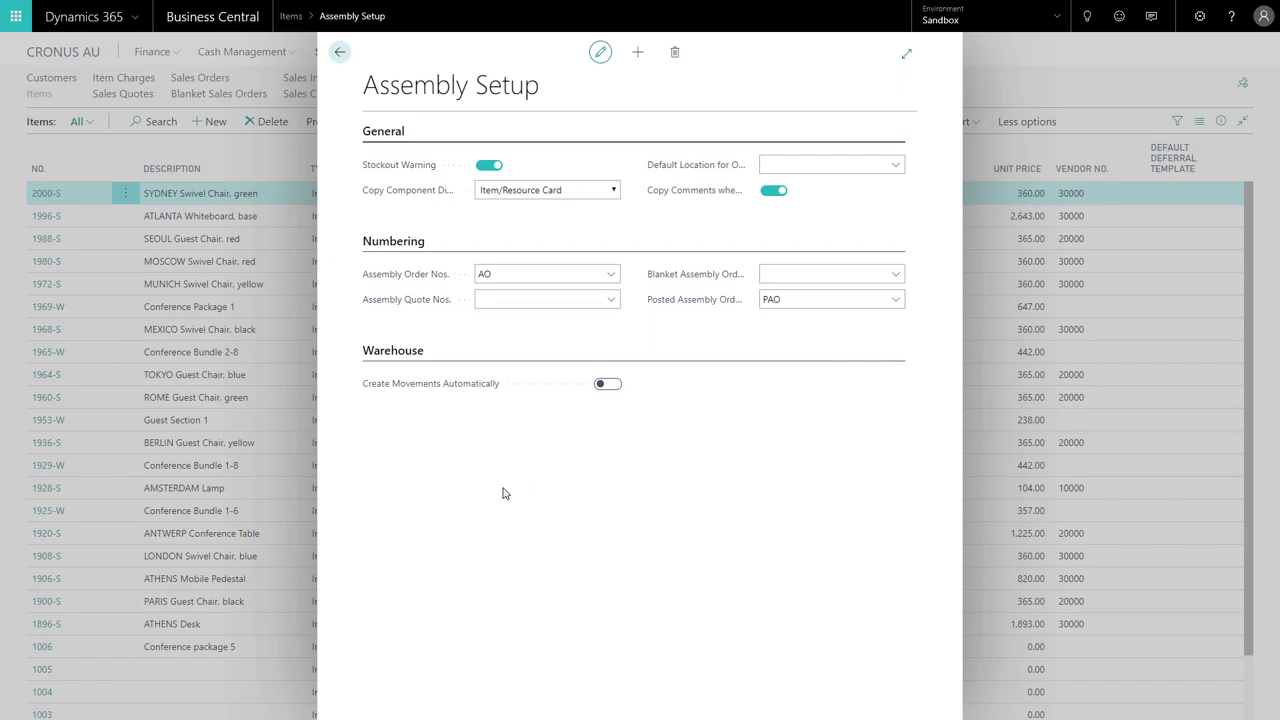
pyautogui.click(600, 53)
pyautogui.click(339, 51)
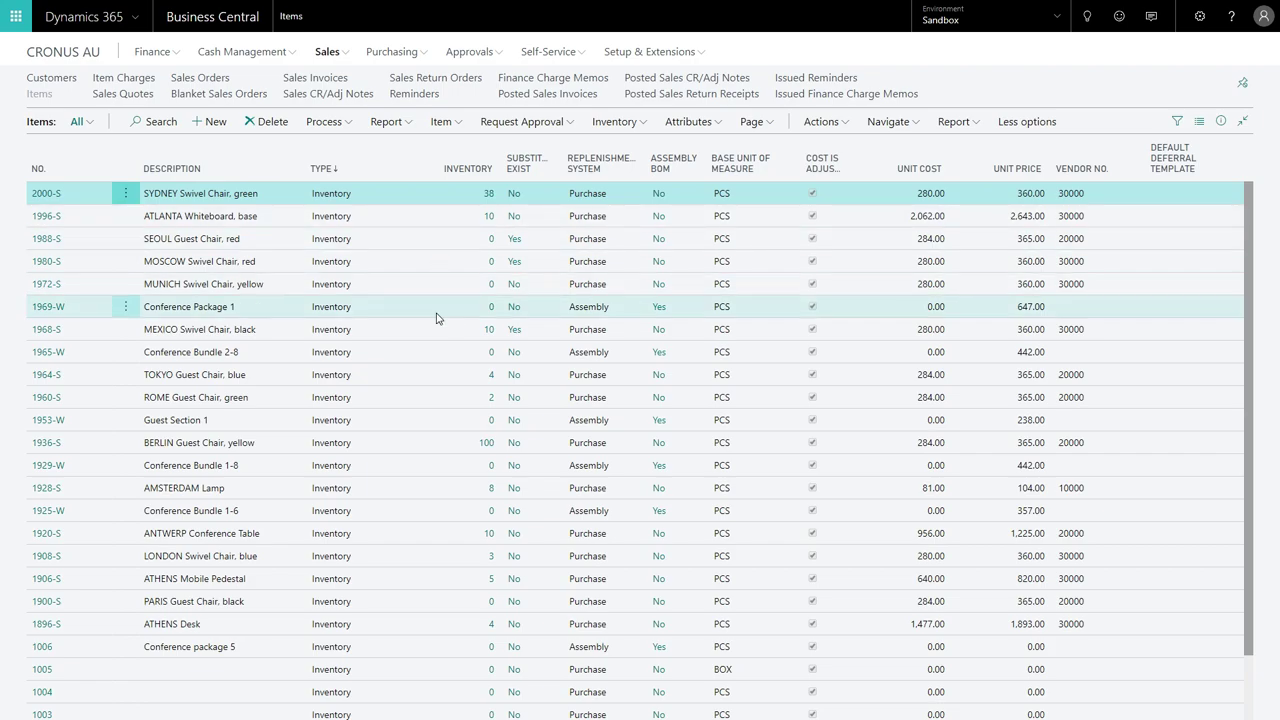
# Sort the item list by Replenishment System in descending order and select Conference Package 1
pyautogui.click(593, 167)
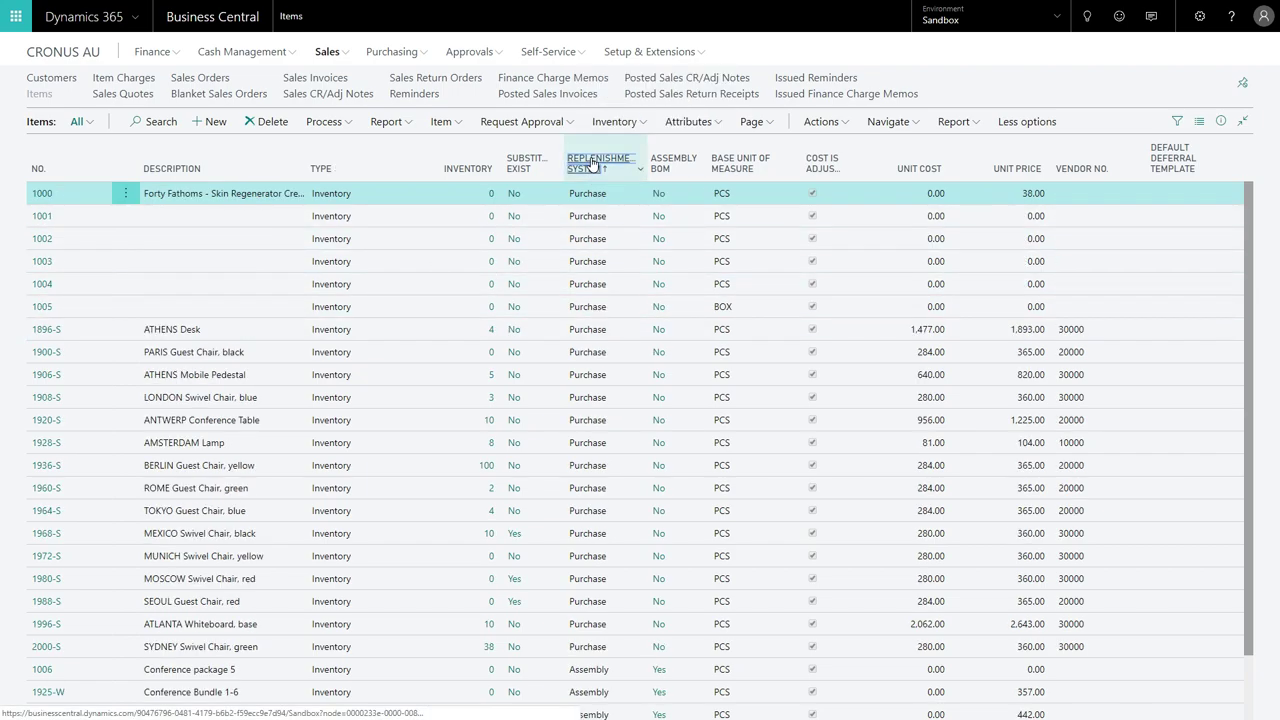
pyautogui.click(593, 167)
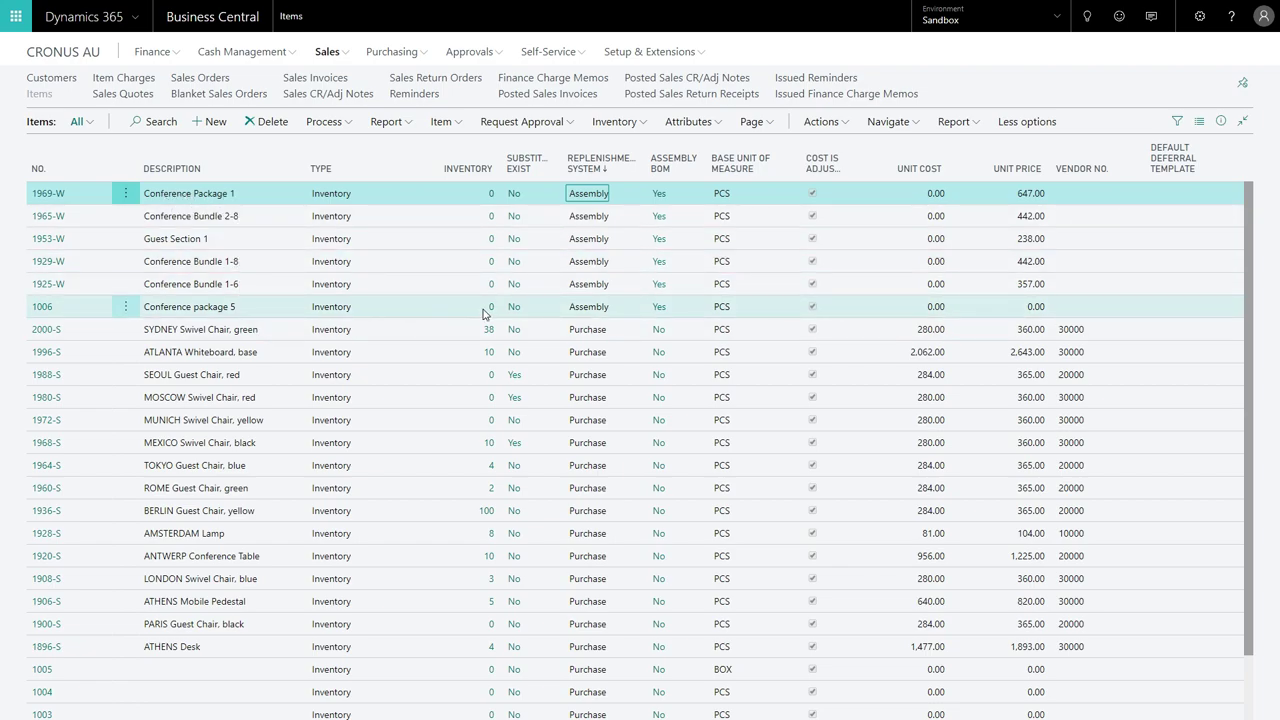
pyautogui.click(444, 312)
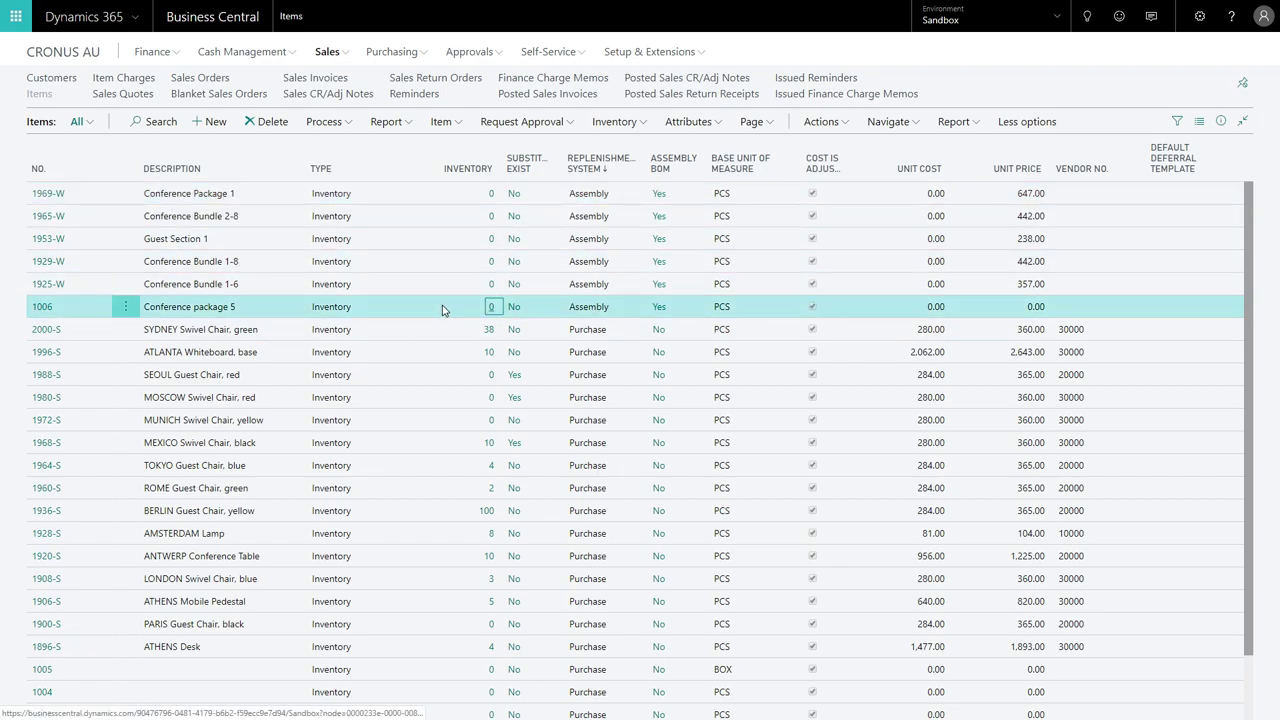
pyautogui.click(443, 193)
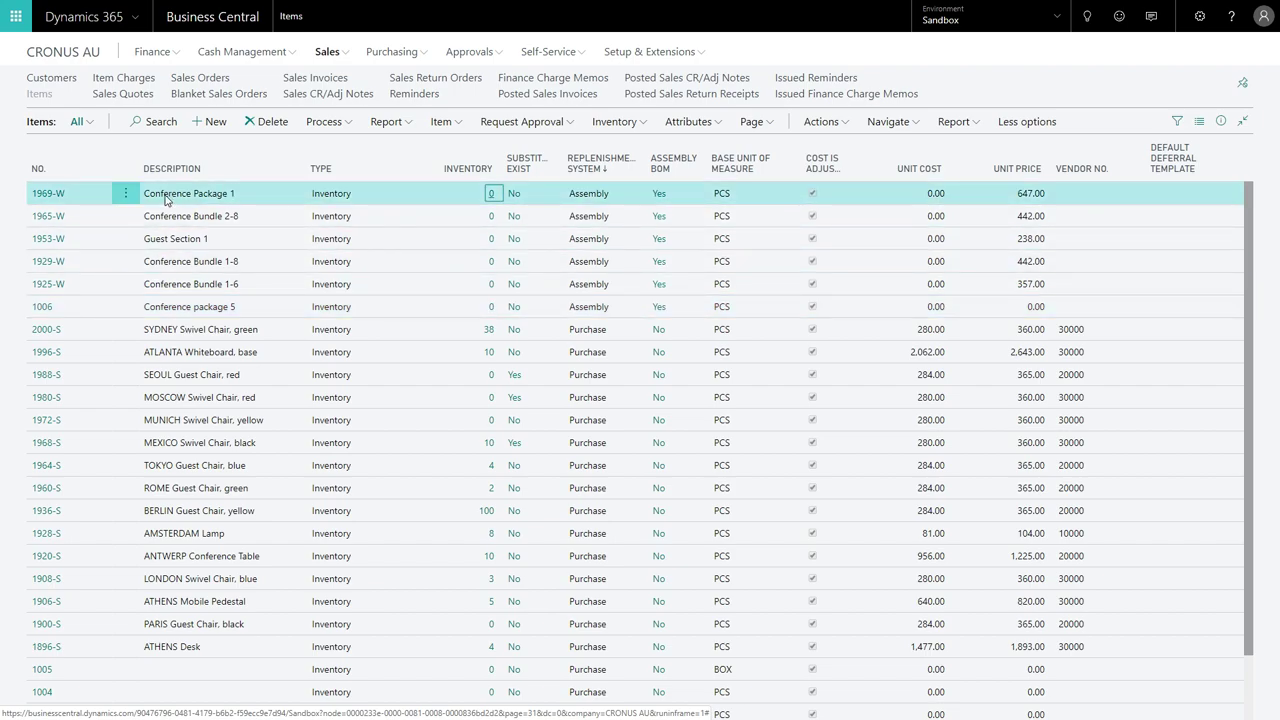
# Open the item card of 1969-W Conference Package 1, examine its replenishment and assembly settings, and return to the list
pyautogui.click(62, 196)
pyautogui.click(62, 196)
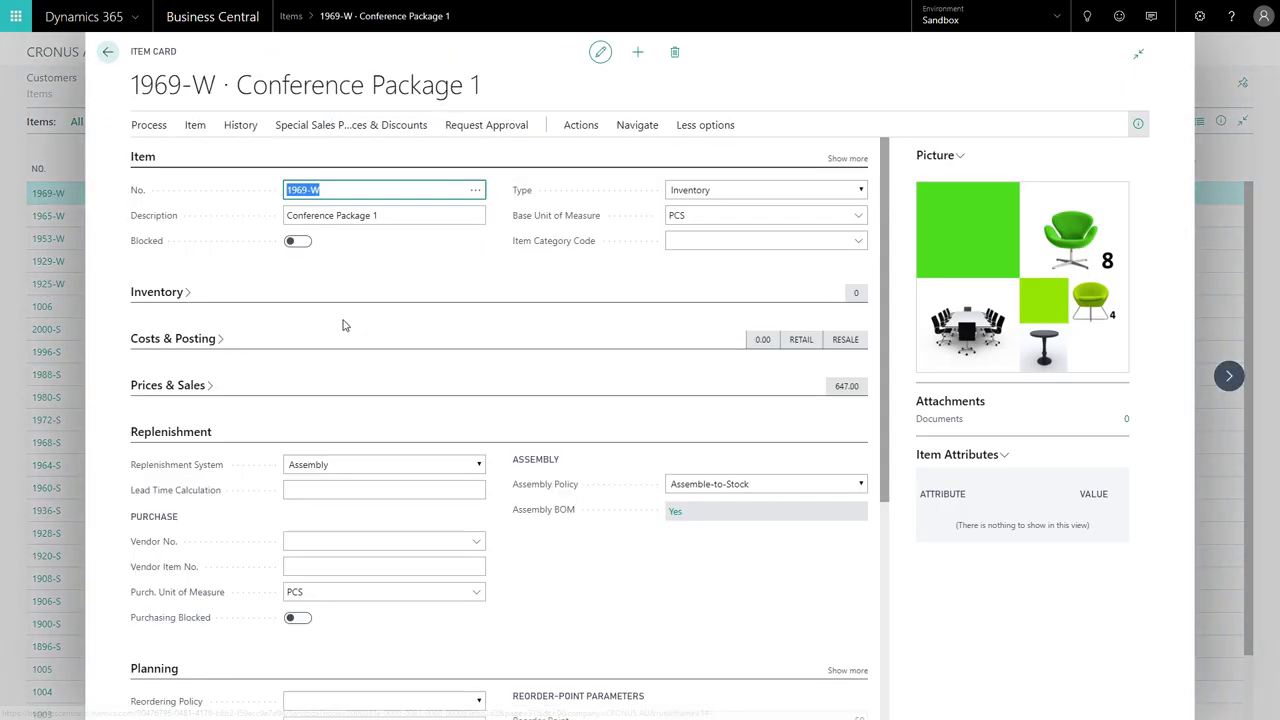
pyautogui.click(735, 564)
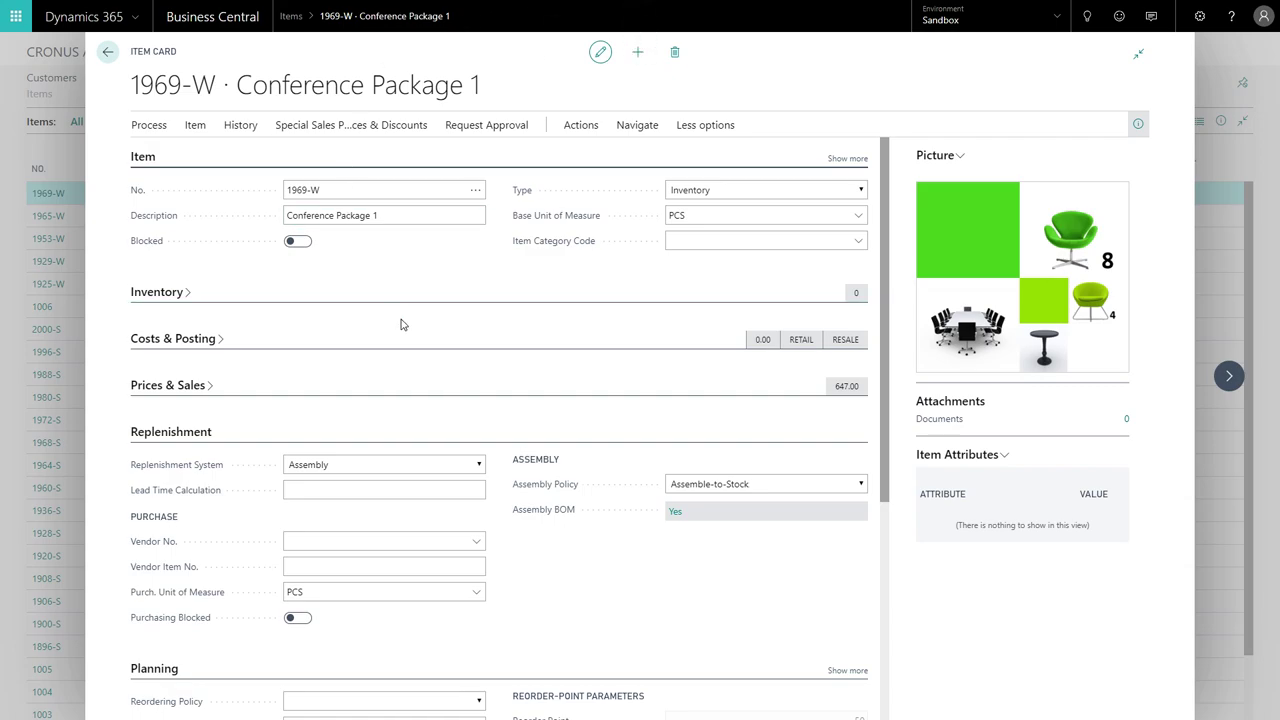
pyautogui.moveTo(132, 84); pyautogui.dragTo(484, 87)
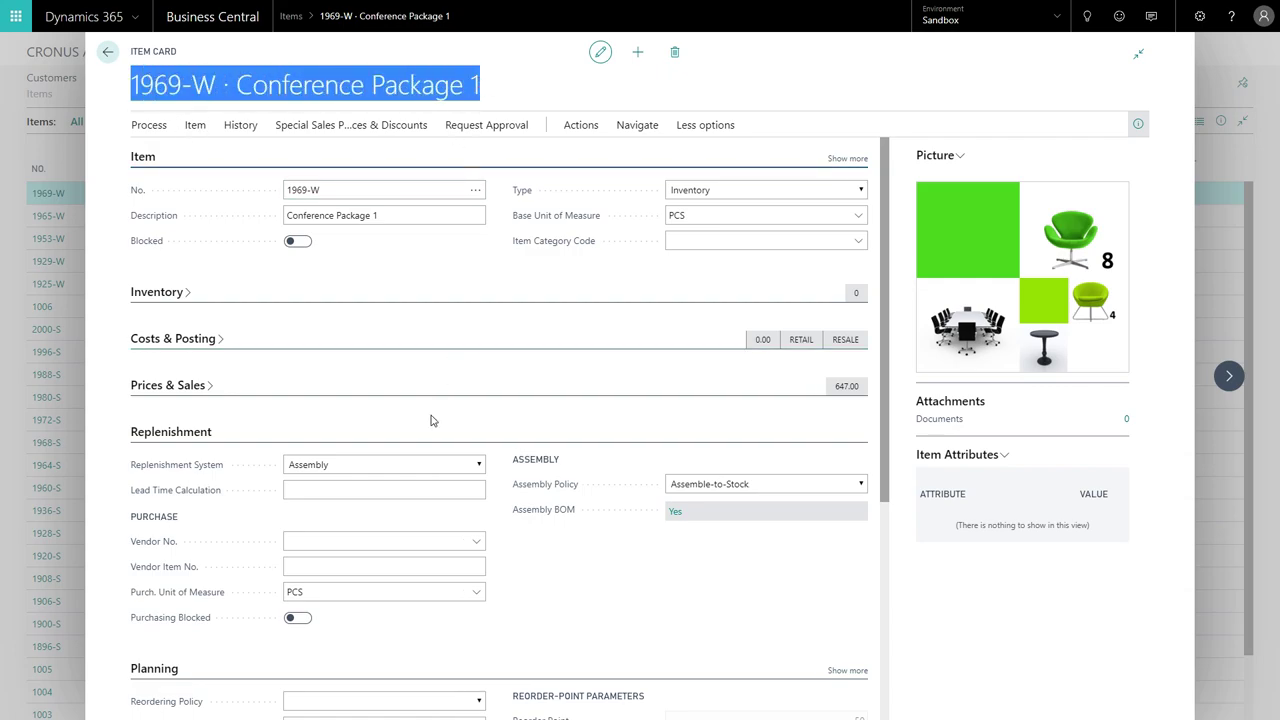
pyautogui.click(107, 308)
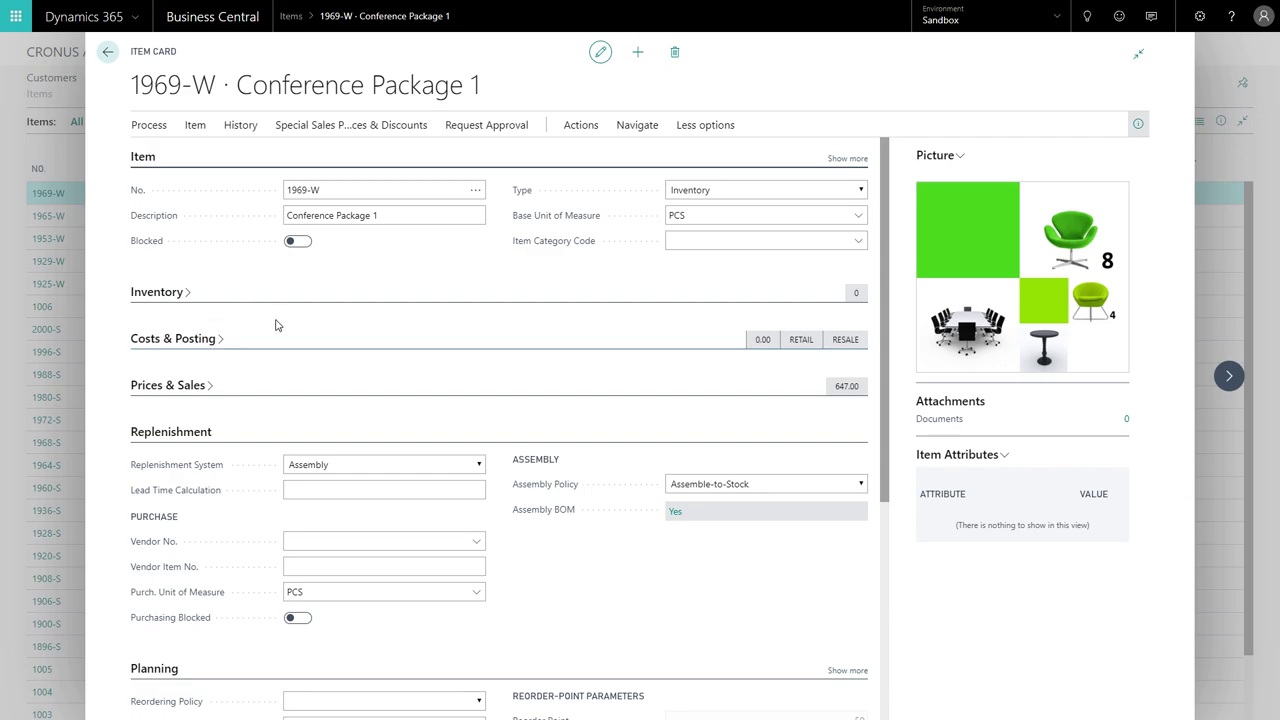
pyautogui.click(108, 52)
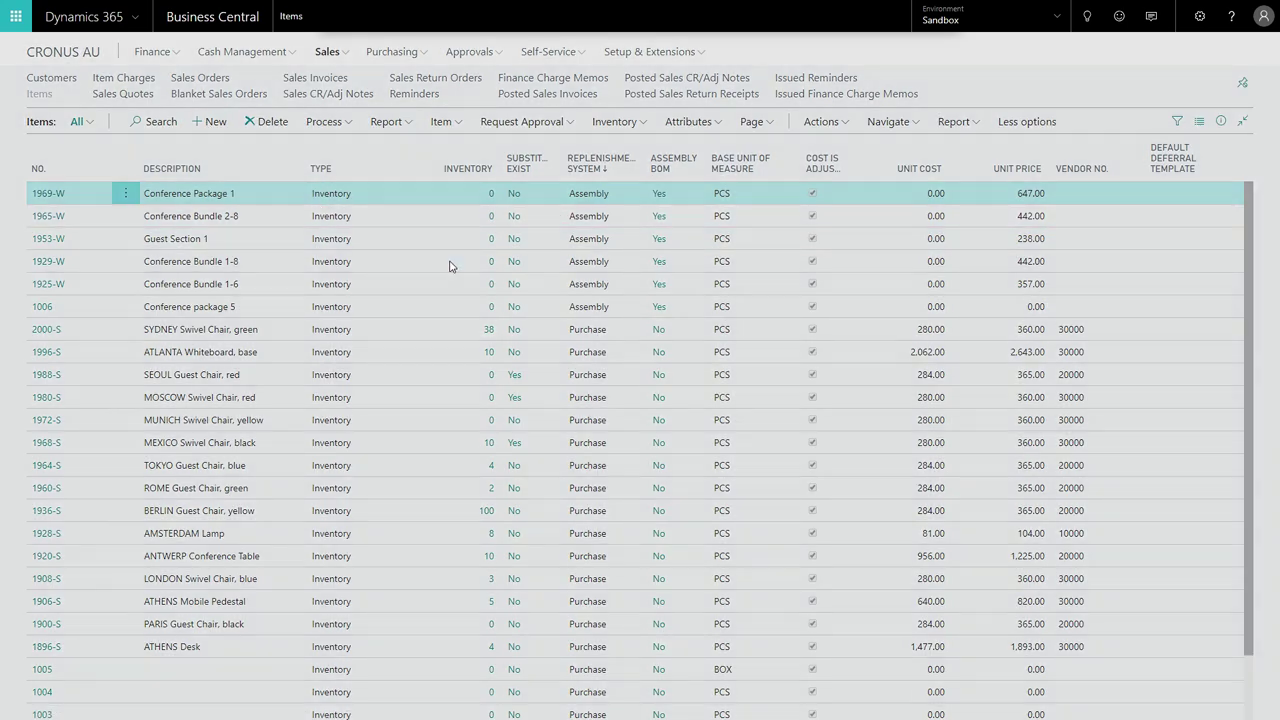
# Create a new item from the Item template with the description "Conference Package 6"
pyautogui.hotkey('alt', 'n')
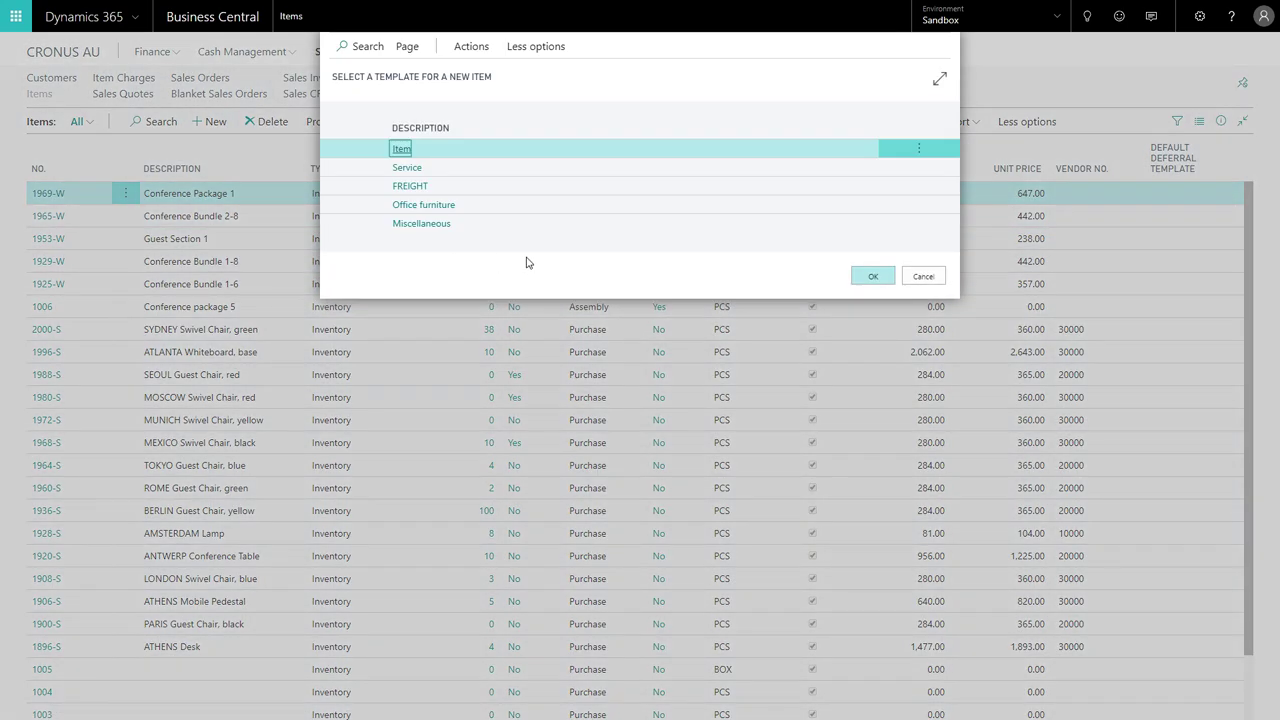
pyautogui.click(860, 278)
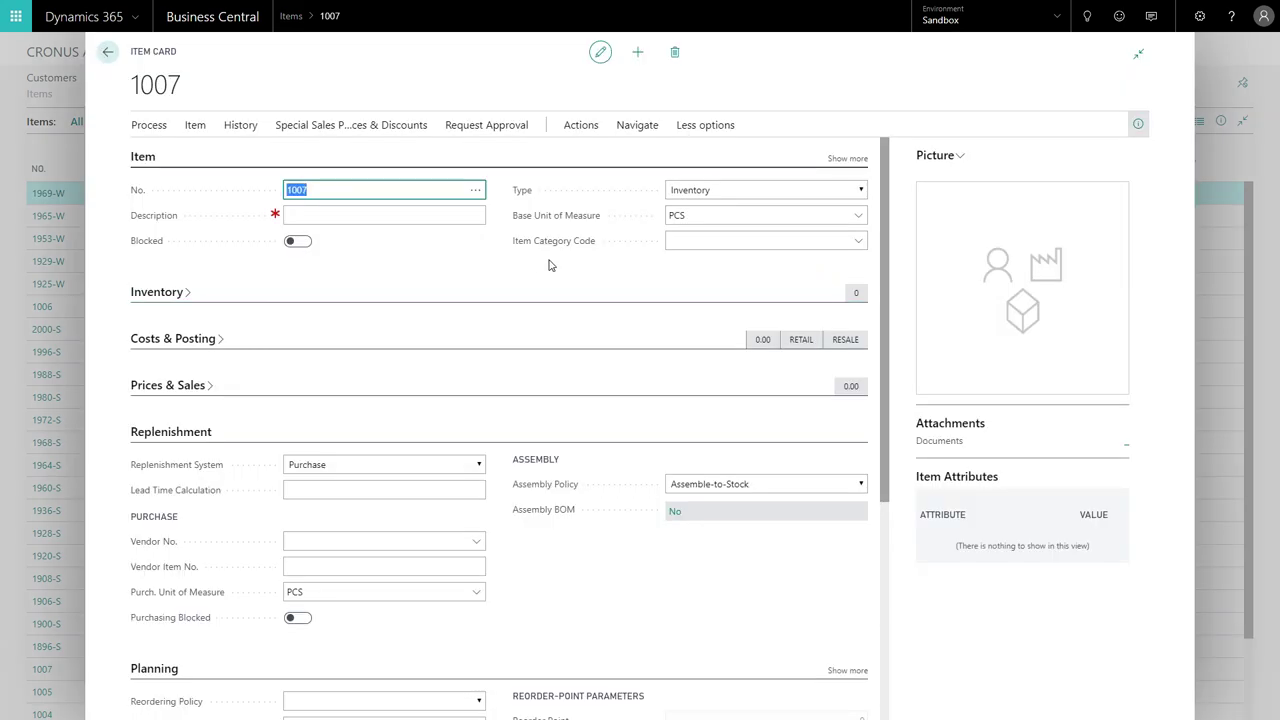
pyautogui.click(448, 213)
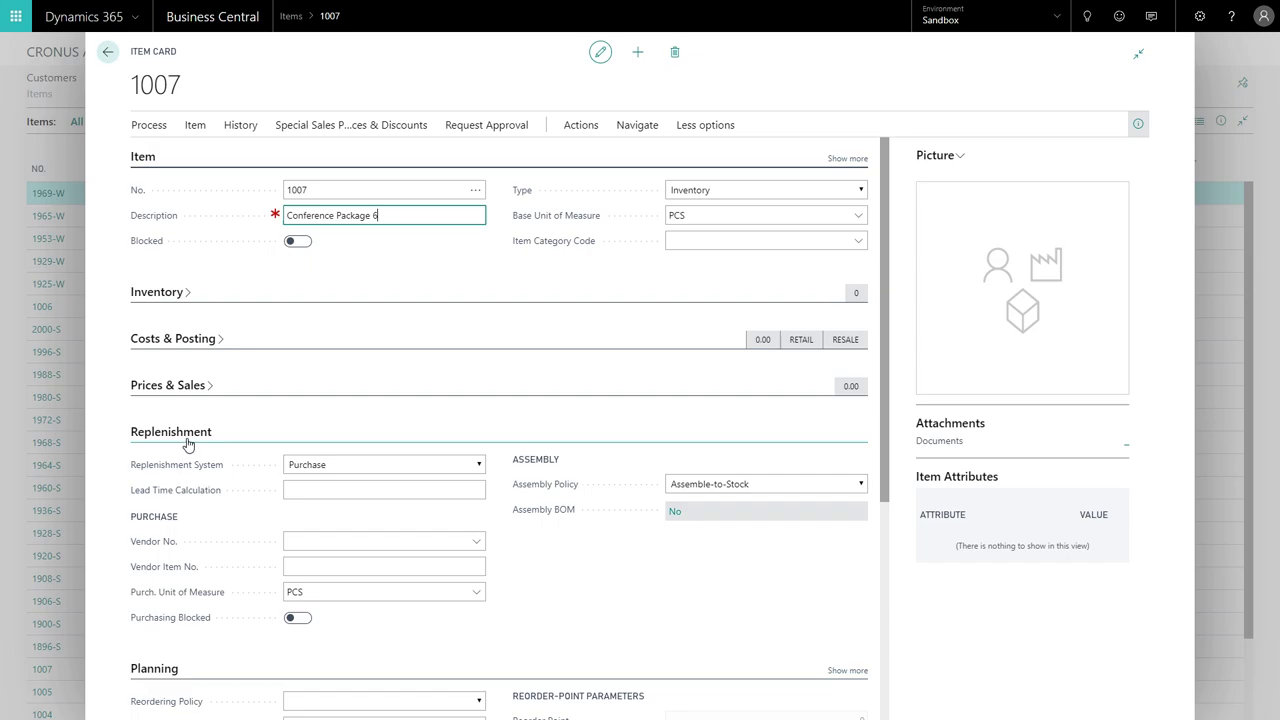
# Set the new item's Replenishment System to Assembly and switch the card to view mode
pyautogui.click(306, 463)
pyautogui.click(310, 505)
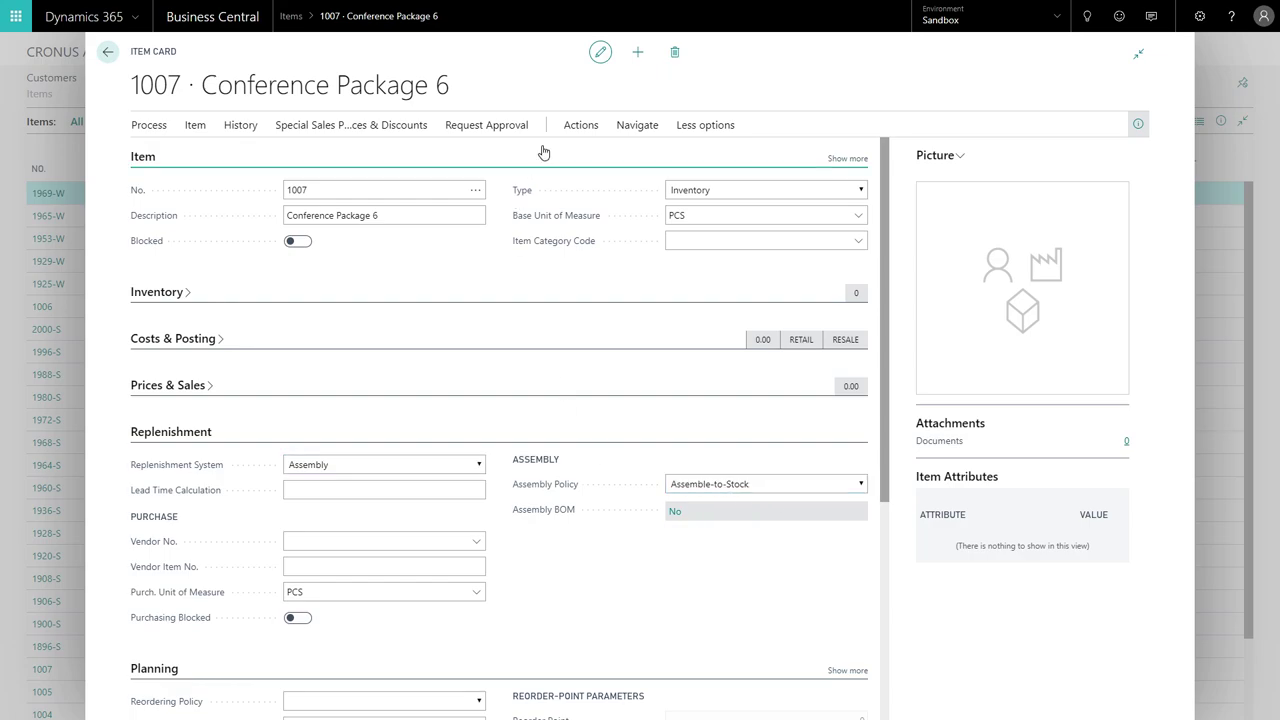
pyautogui.click(599, 55)
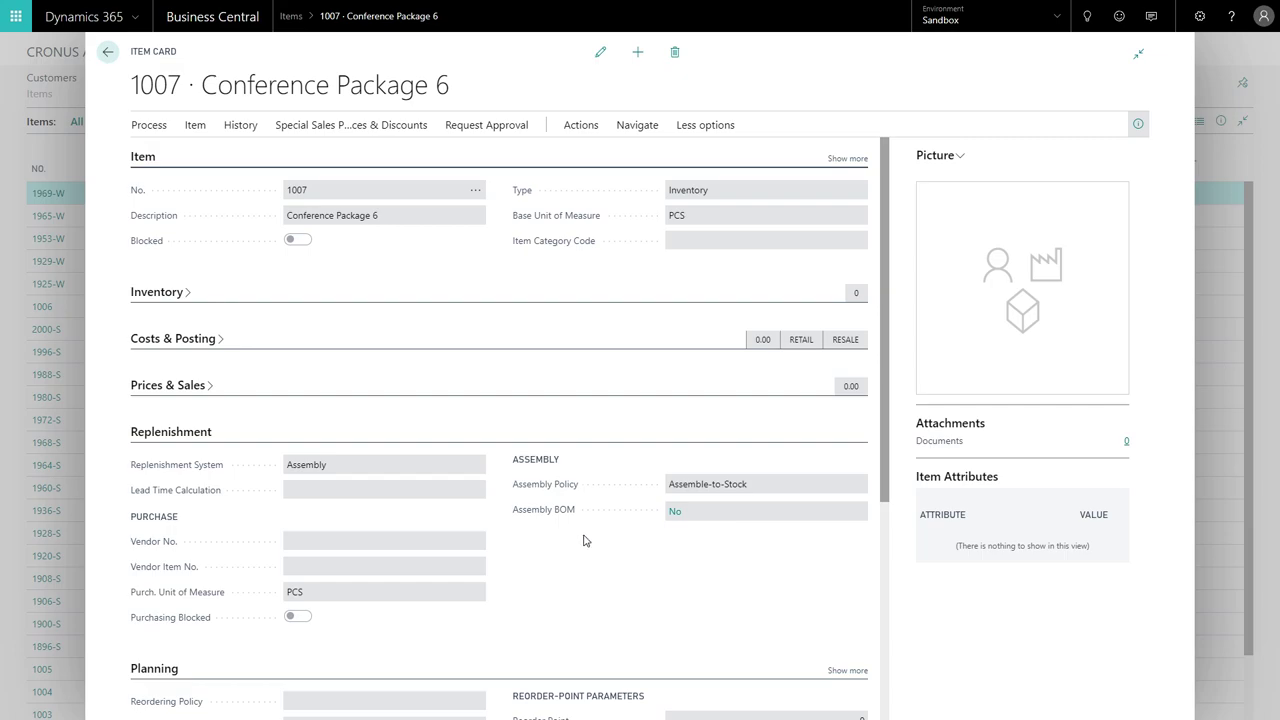
# Open the Assembly BOM of Conference Package 6 for editing and set the first line's type to Item
pyautogui.click(675, 514)
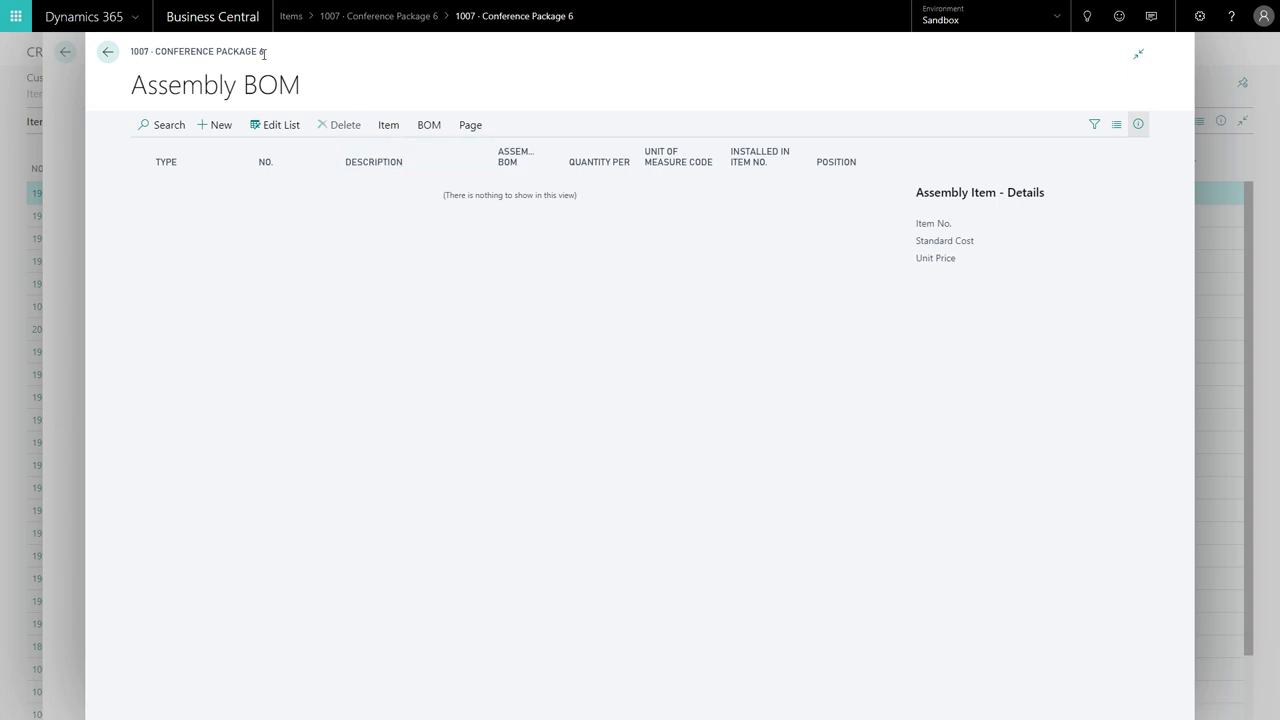
pyautogui.click(258, 128)
pyautogui.click(222, 185)
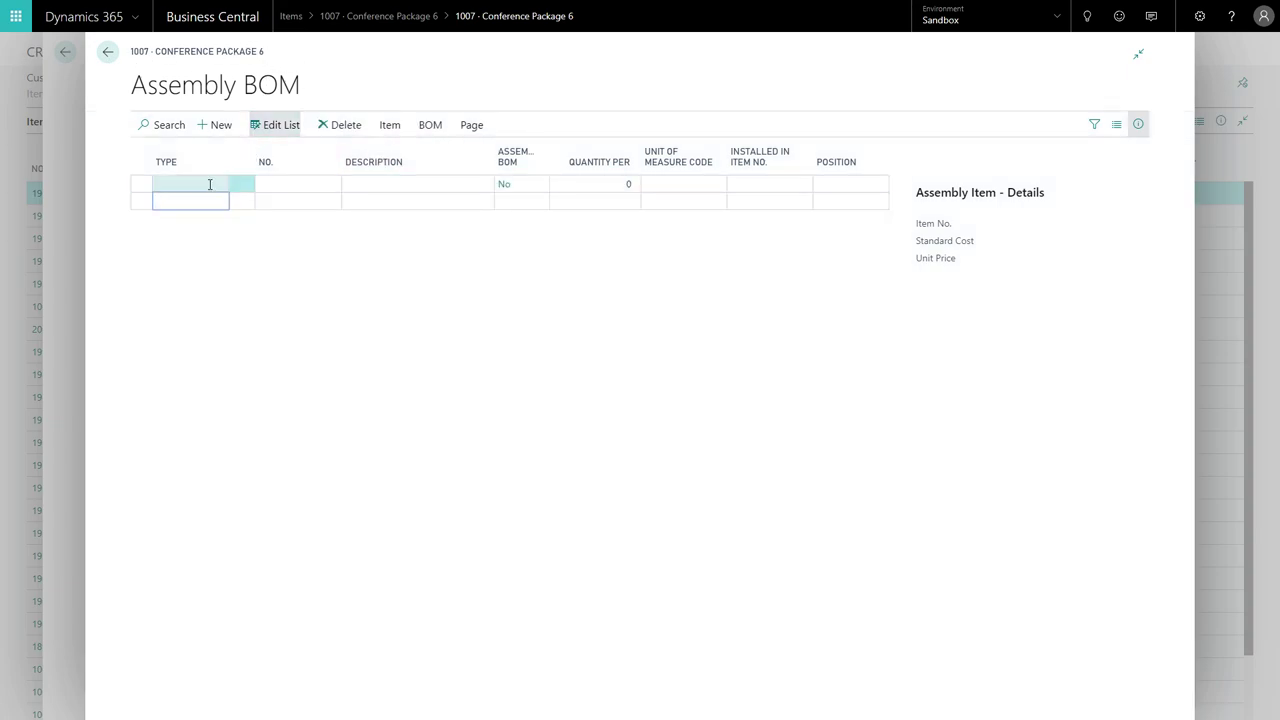
pyautogui.click(222, 188)
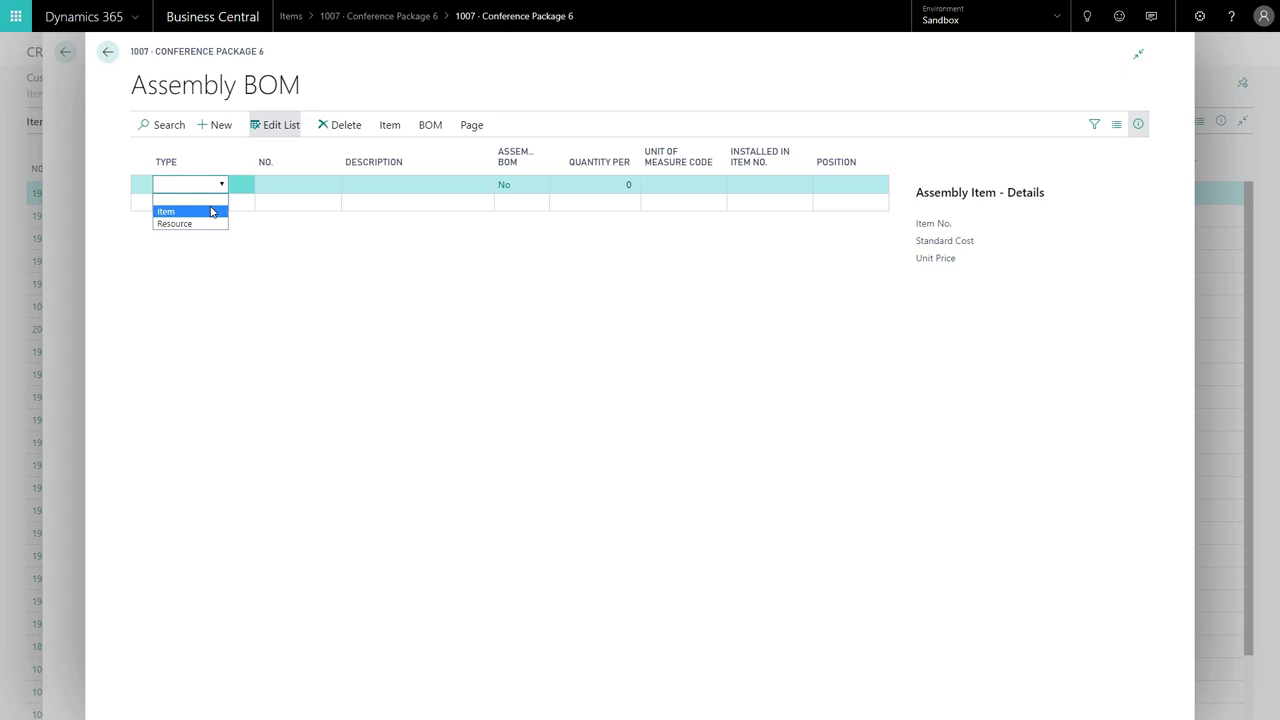
pyautogui.click(214, 209)
# Choose item 1896-S ATHENS Desk from the full item list for the first BOM line and set Quantity Per to 3
pyautogui.click(322, 183)
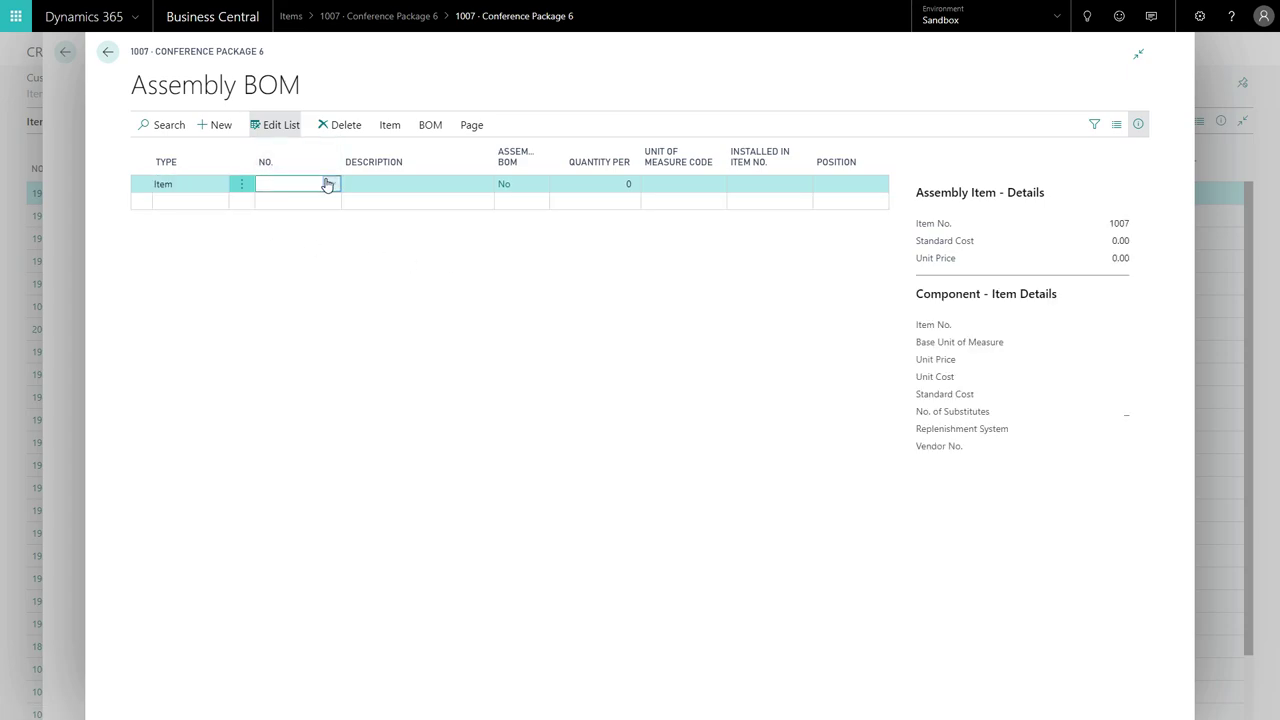
pyautogui.click(331, 184)
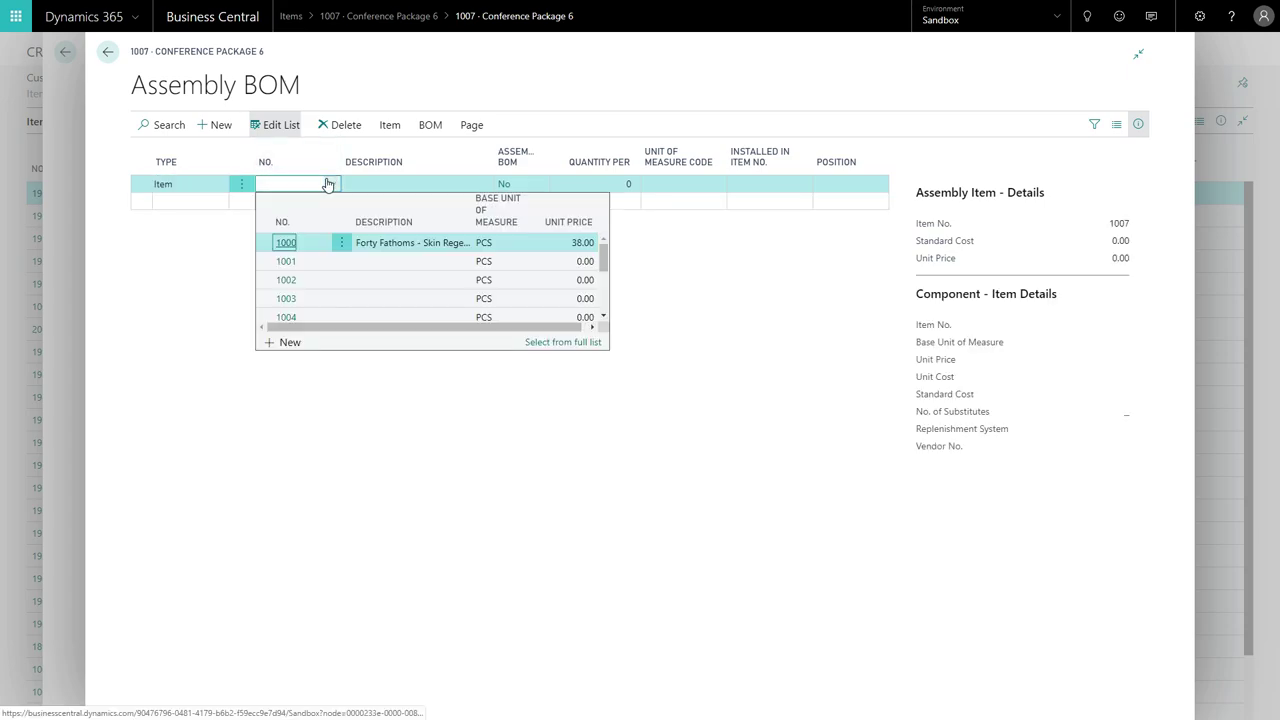
pyautogui.click(554, 340)
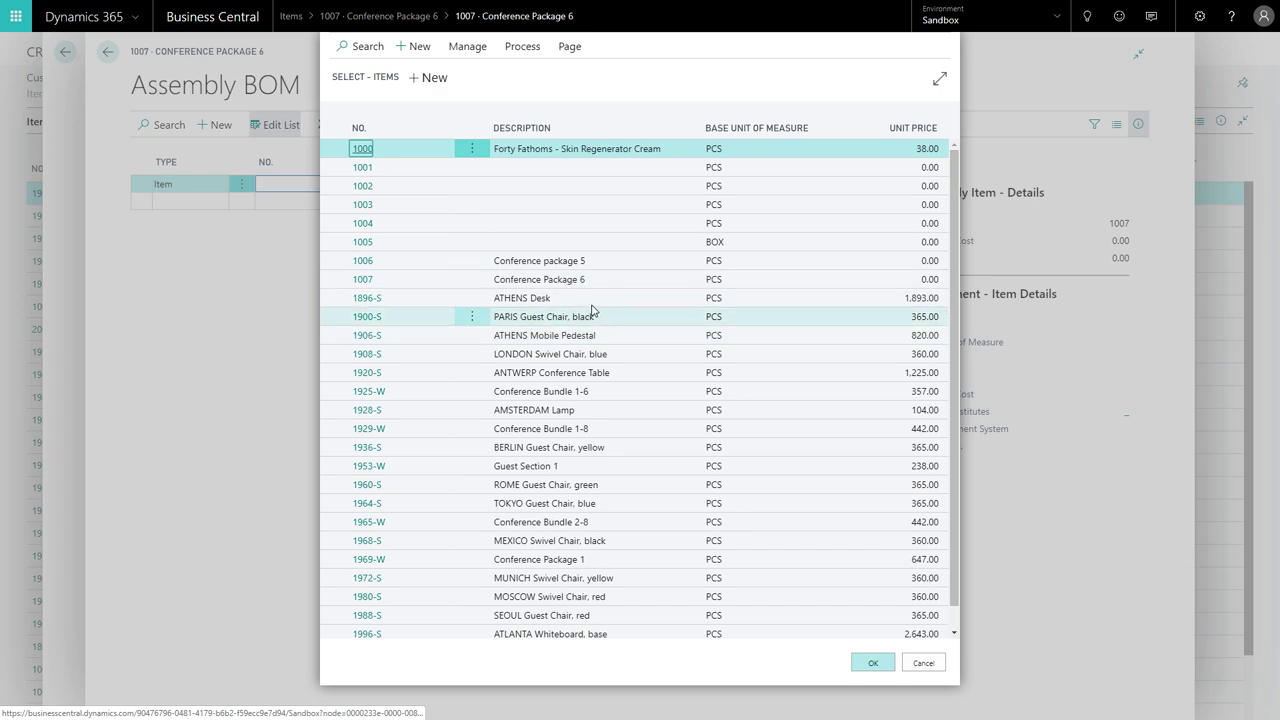
pyautogui.click(560, 299)
pyautogui.click(866, 663)
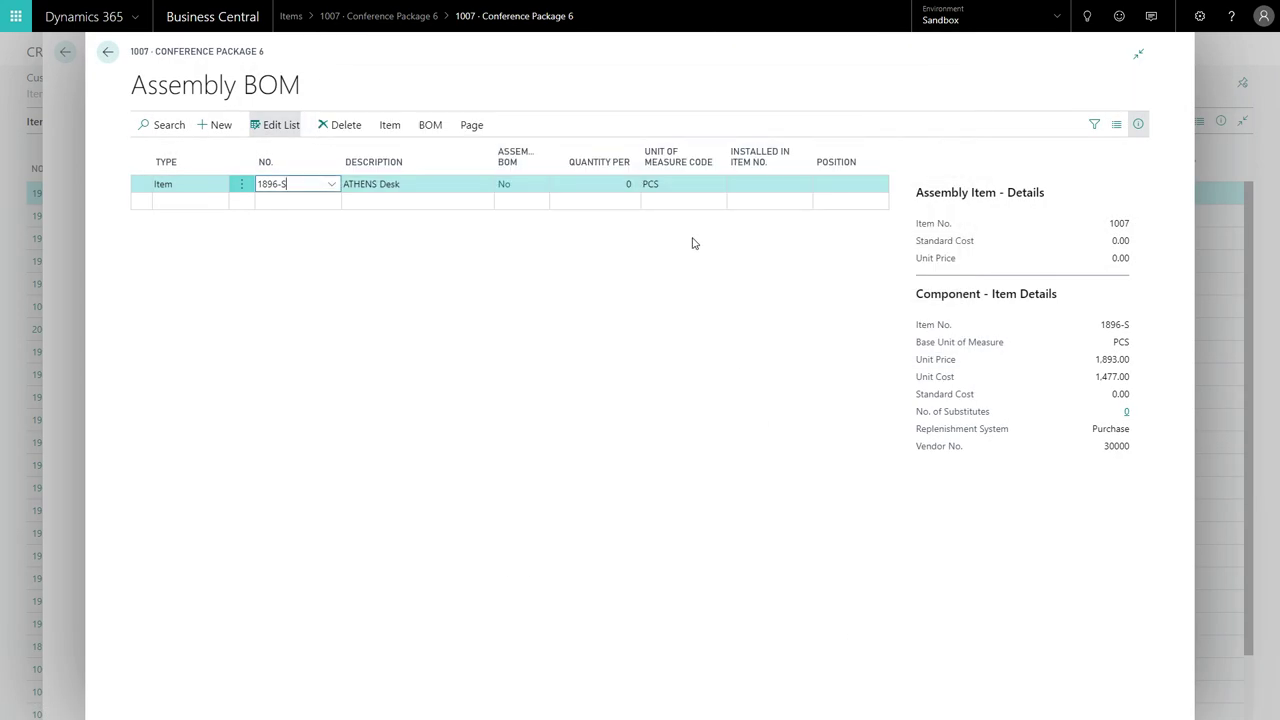
pyautogui.click(613, 190)
pyautogui.click(613, 184)
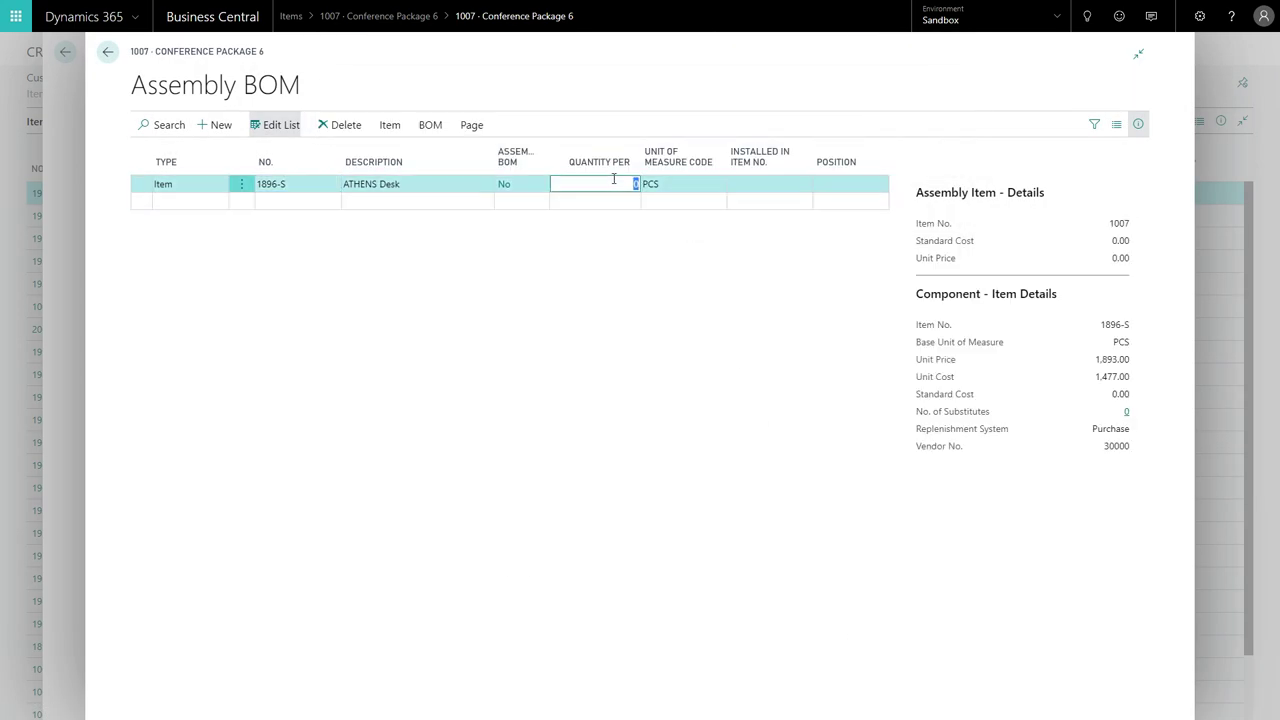
pyautogui.write('3')
# Add a second BOM line of type Item for 1900-S PARIS Guest Chair, black, with Quantity Per 18
pyautogui.click(211, 205)
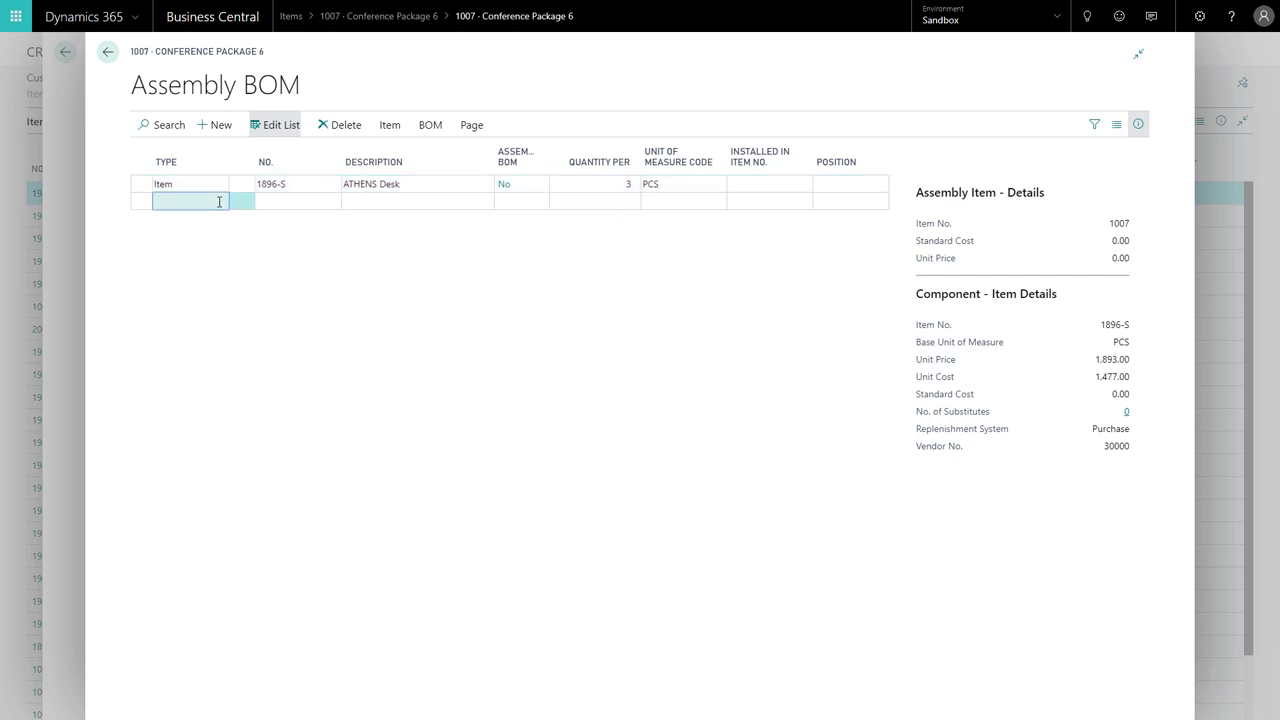
pyautogui.click(222, 202)
pyautogui.click(200, 226)
pyautogui.click(332, 213)
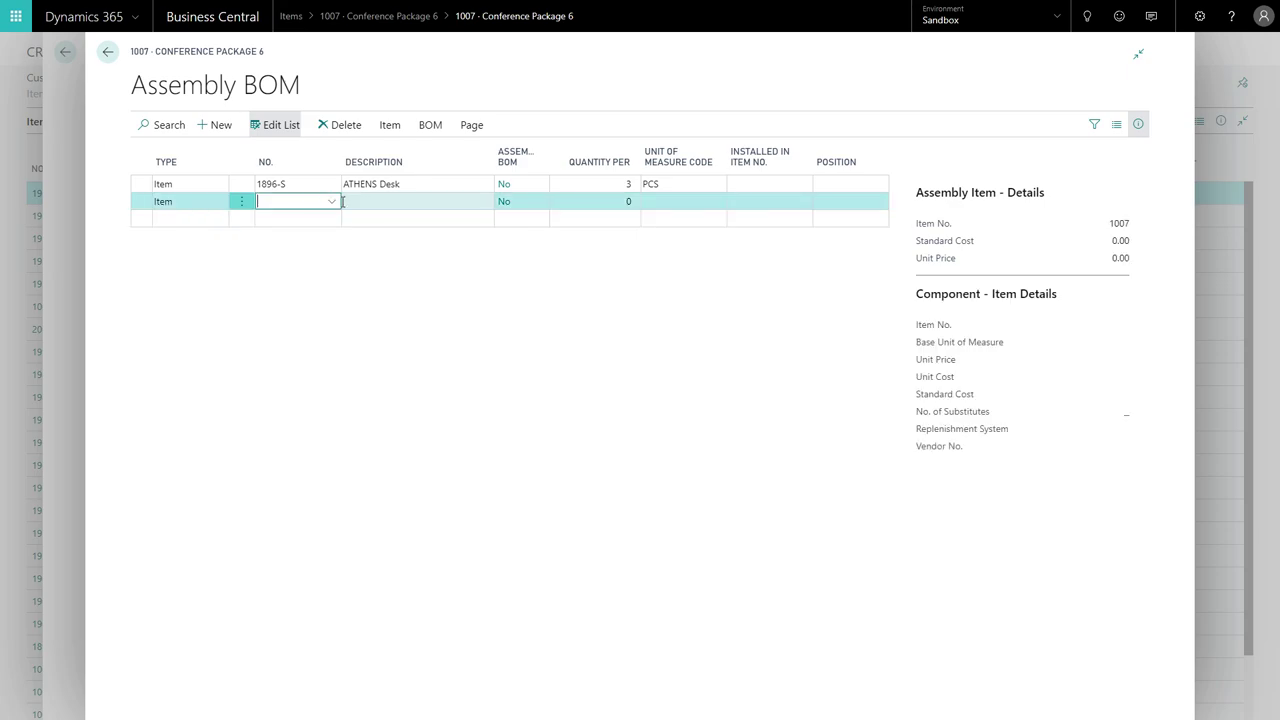
pyautogui.click(331, 202)
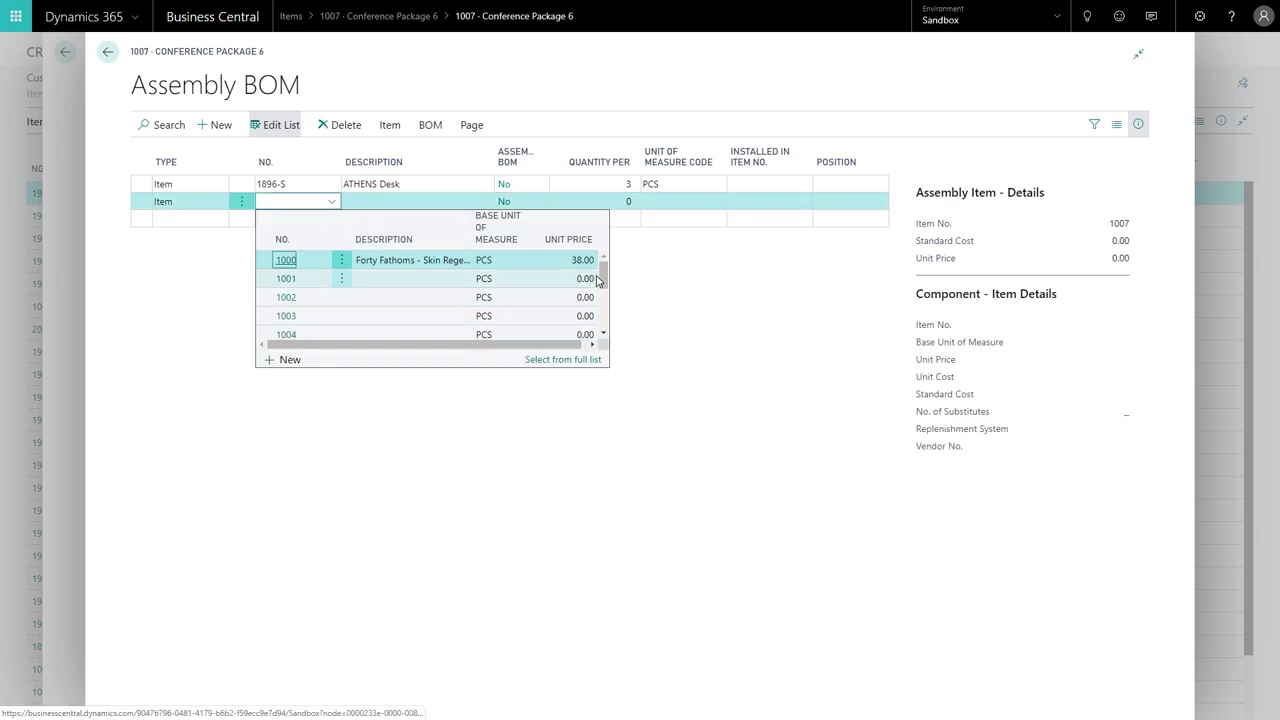
pyautogui.moveTo(600, 278); pyautogui.dragTo(596, 319)
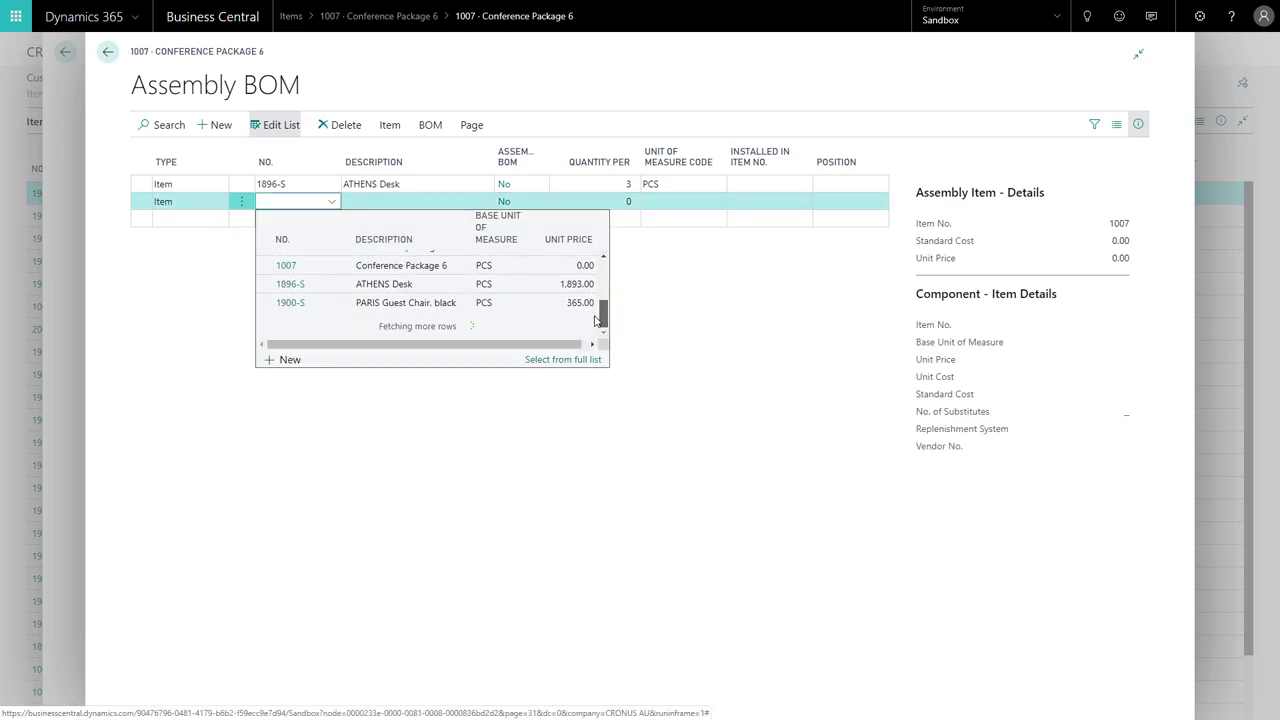
pyautogui.click(400, 296)
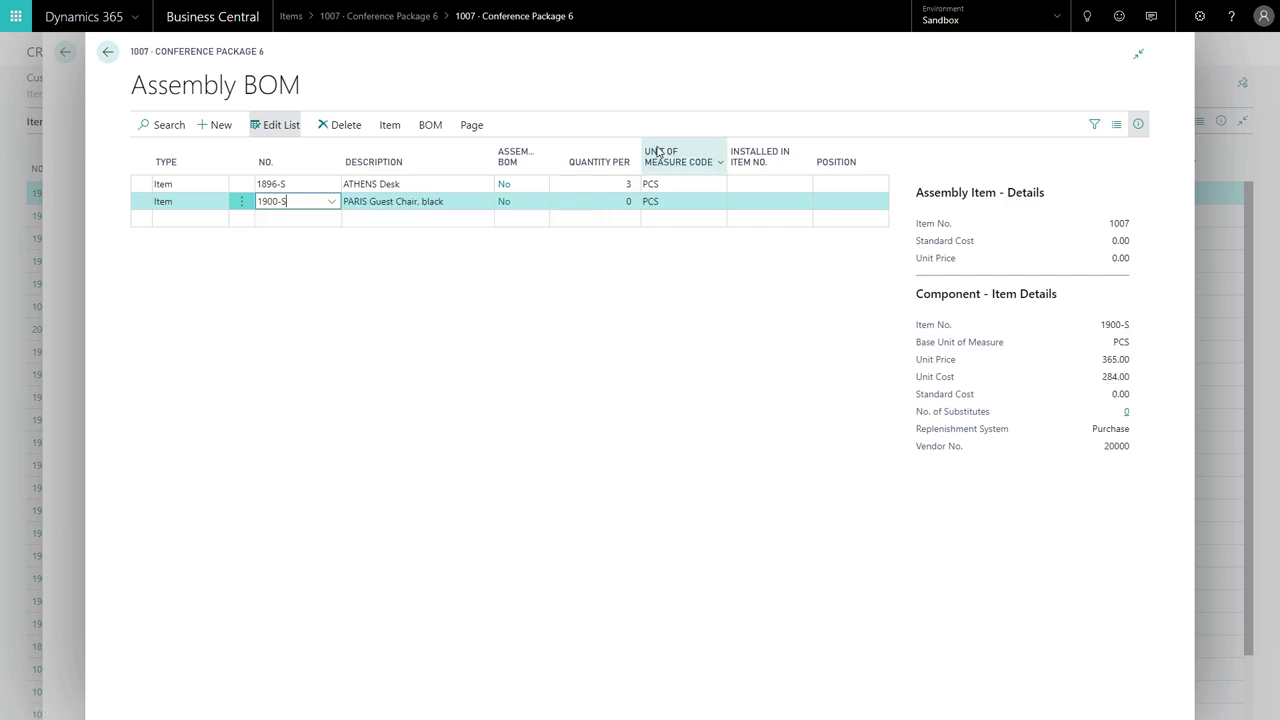
pyautogui.click(615, 203)
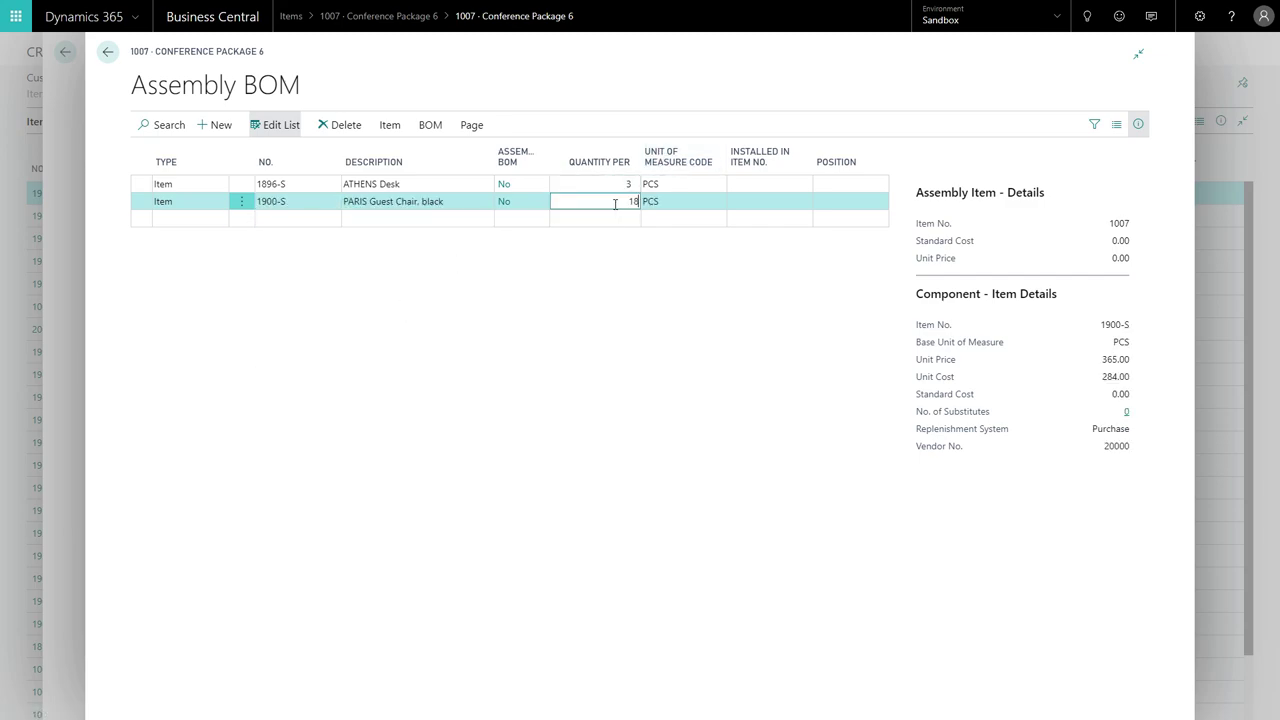
# Add a third BOM line of type Resource for the installer listed second, with Quantity Per 3
pyautogui.click(194, 217)
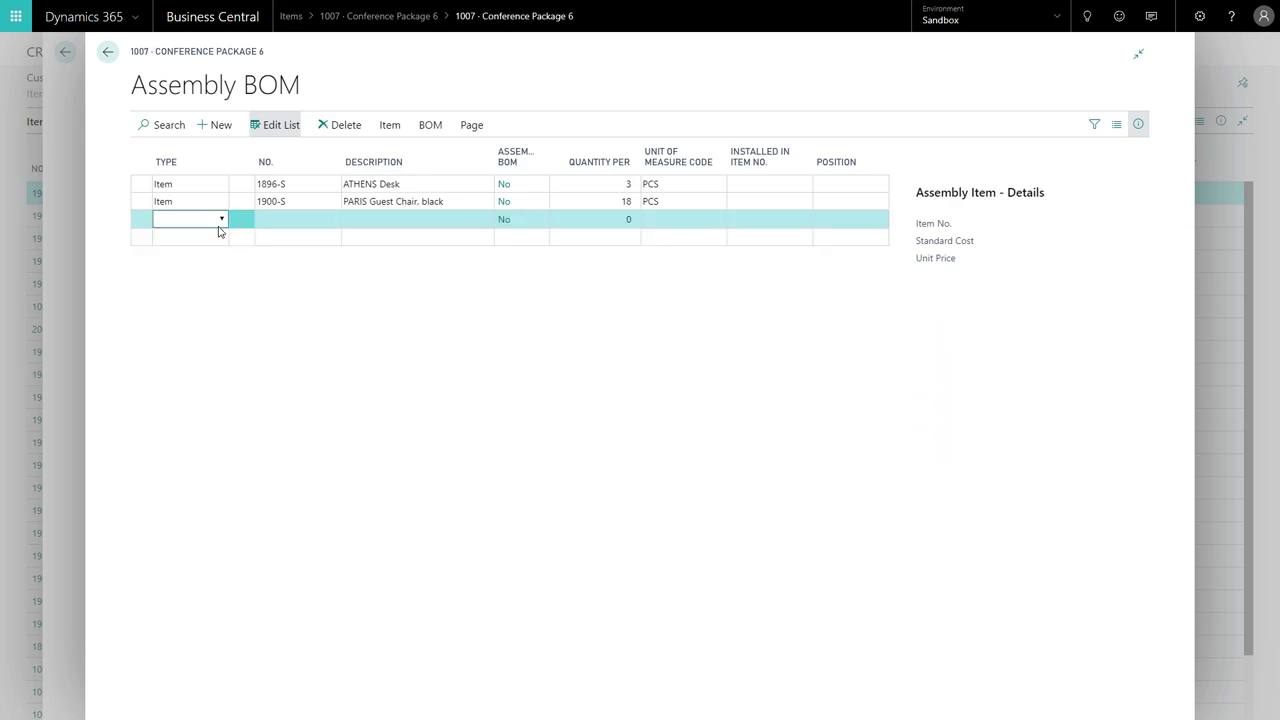
pyautogui.click(220, 221)
pyautogui.click(211, 258)
pyautogui.click(308, 228)
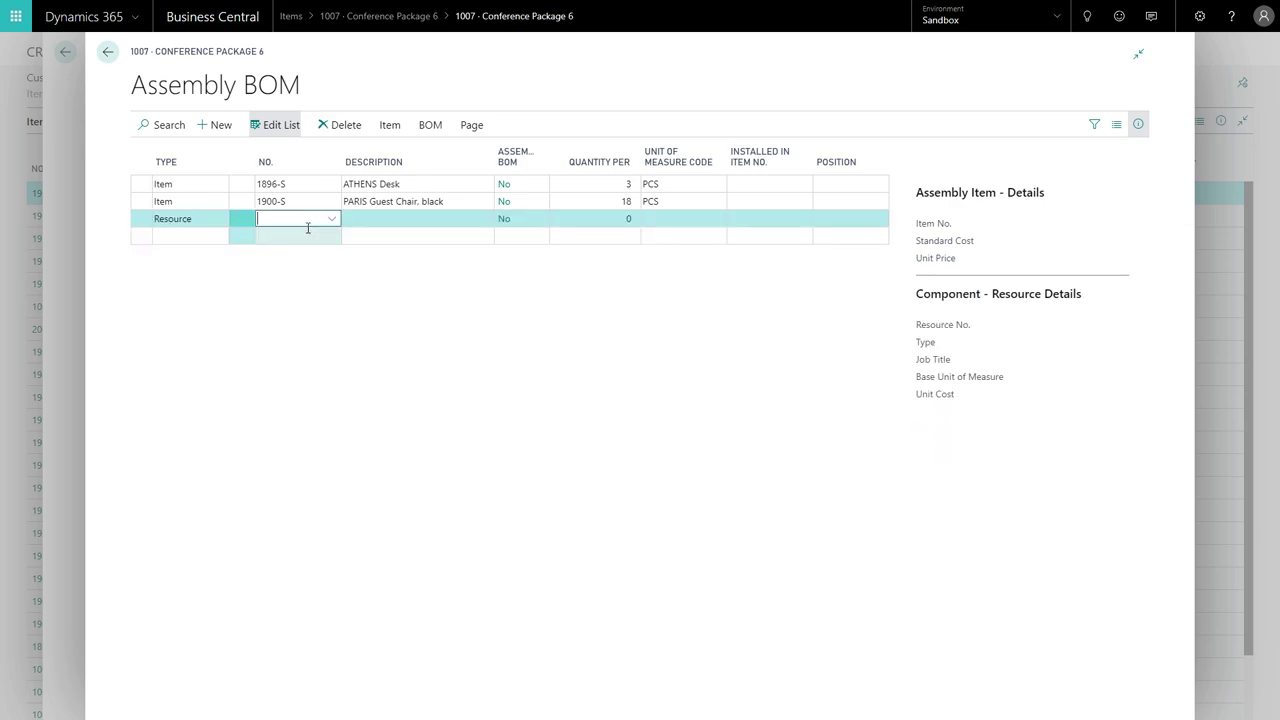
pyautogui.click(330, 219)
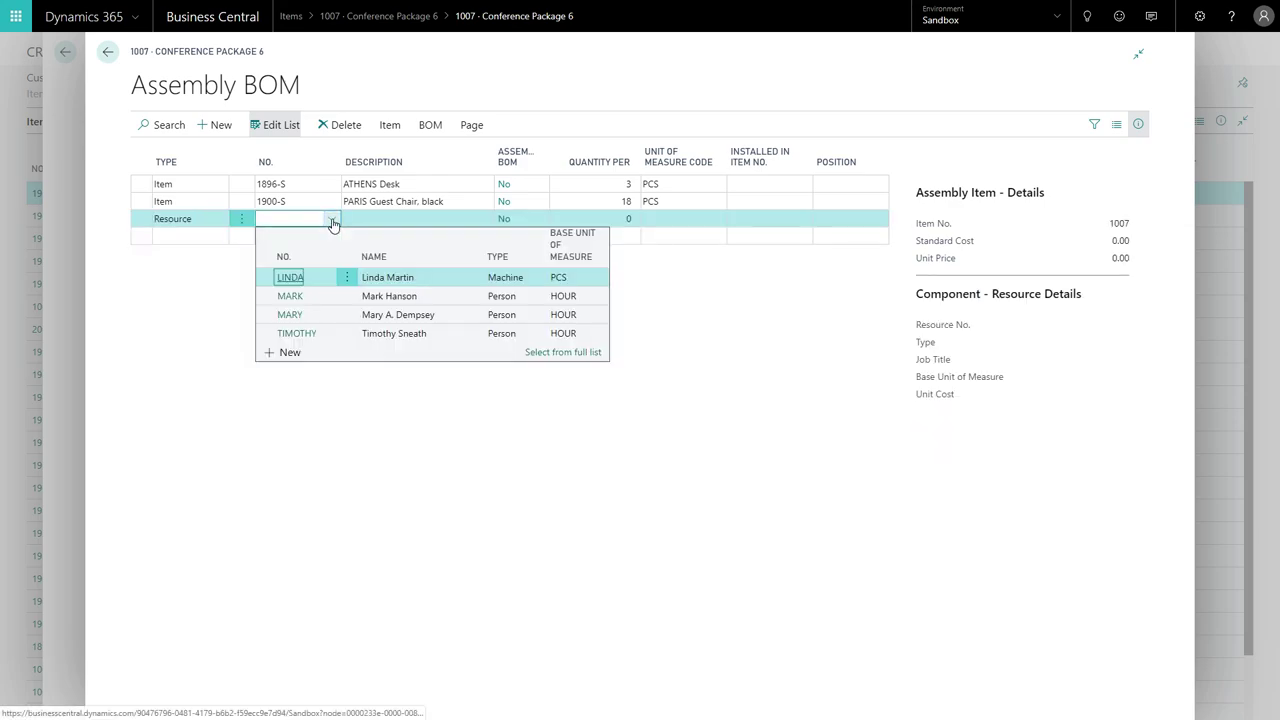
pyautogui.click(418, 296)
pyautogui.click(590, 220)
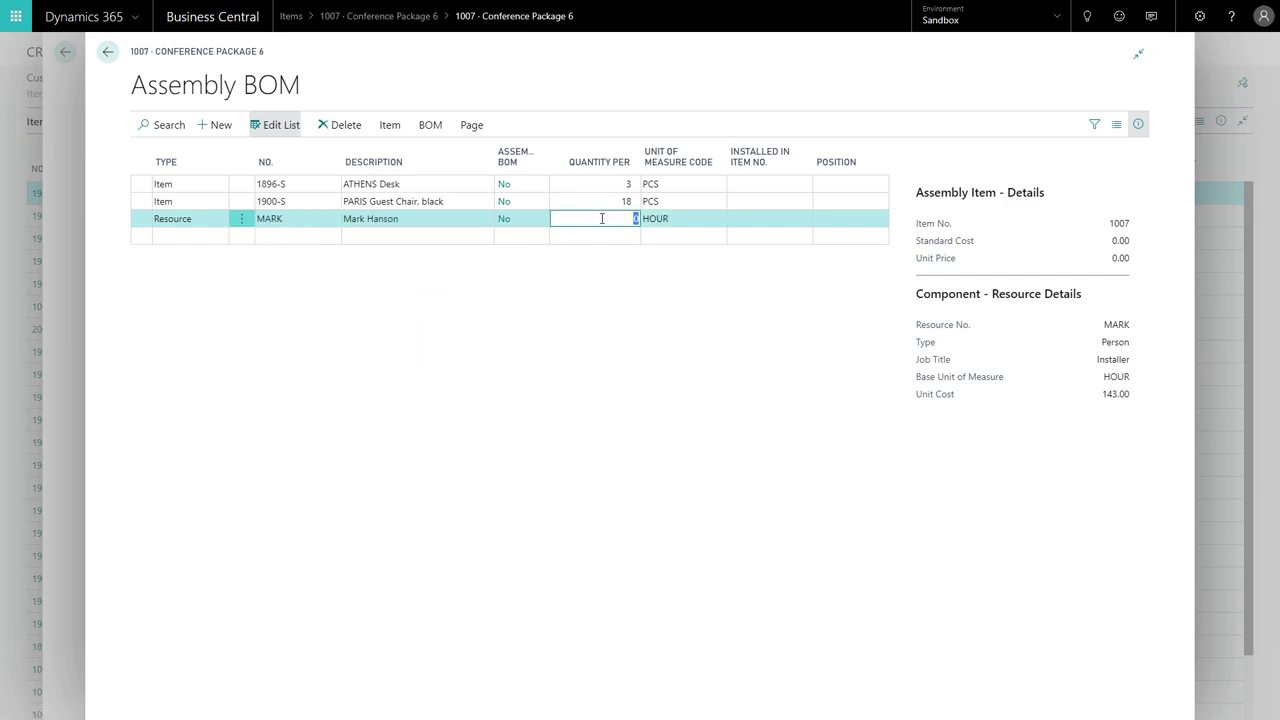
pyautogui.click(596, 335)
# Start a fourth BOM line of type Item and browse the item list for another component
pyautogui.click(214, 237)
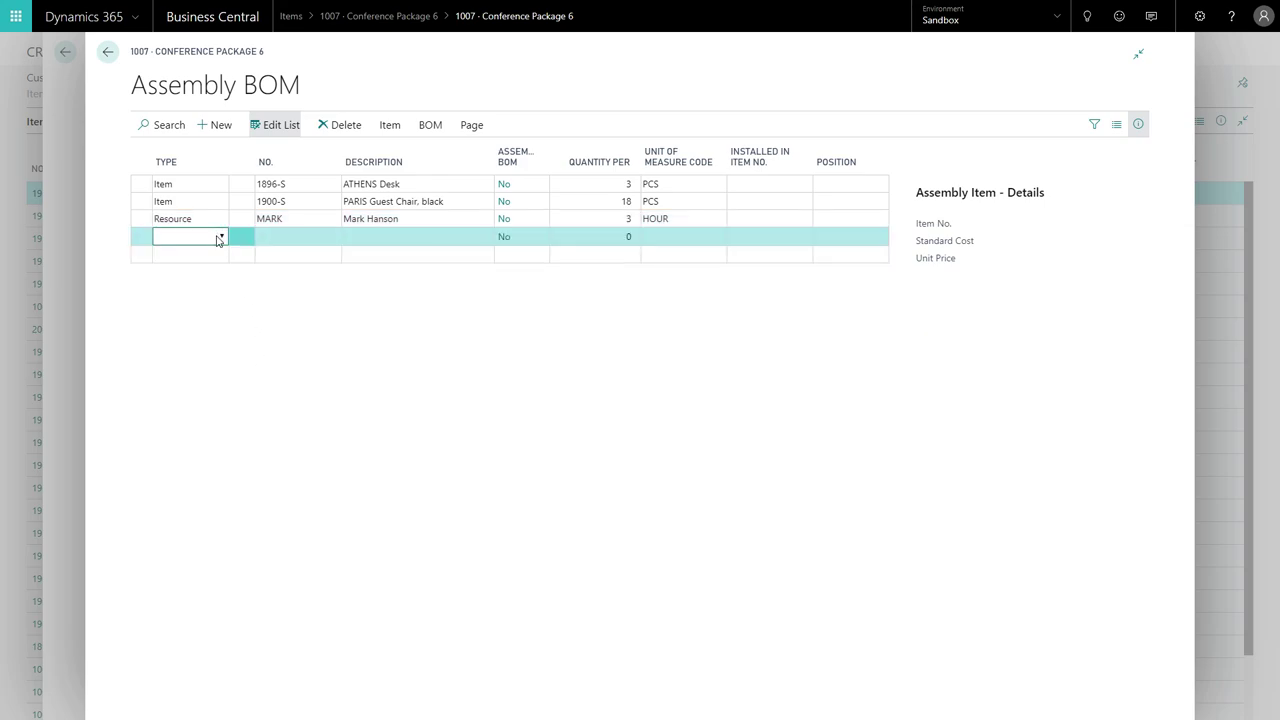
pyautogui.click(218, 236)
pyautogui.click(191, 267)
pyautogui.click(290, 236)
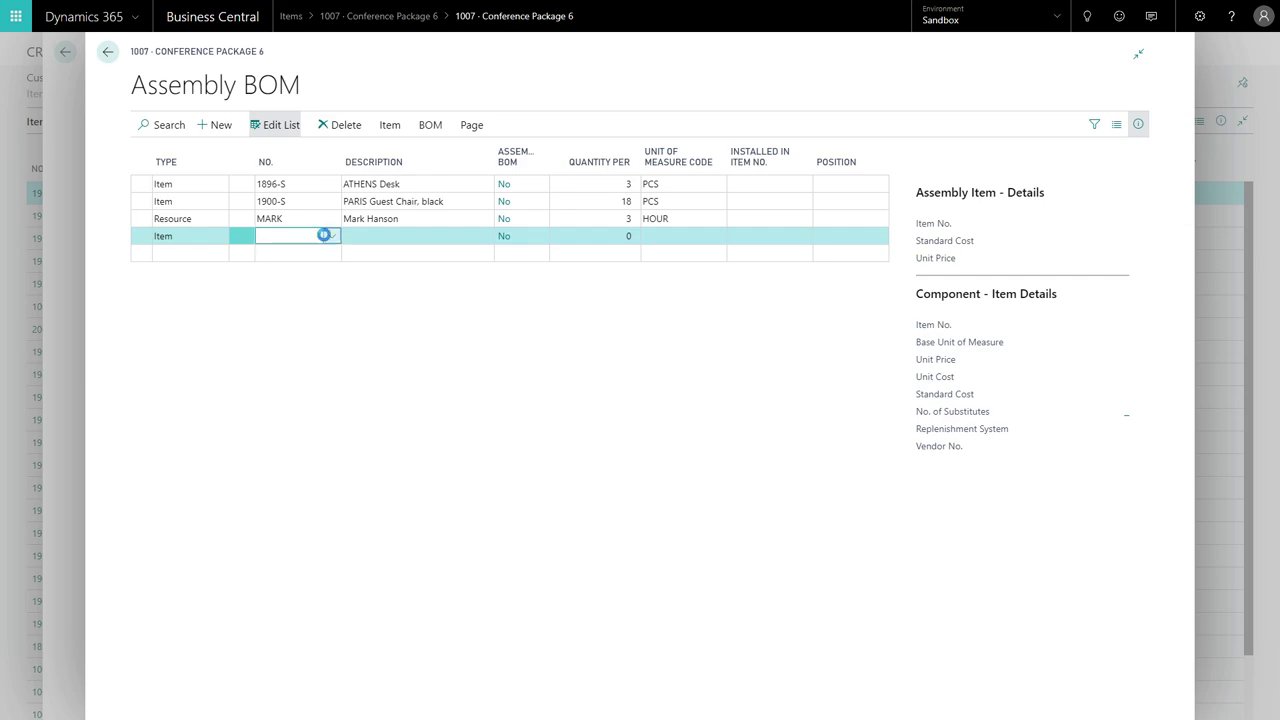
pyautogui.click(329, 235)
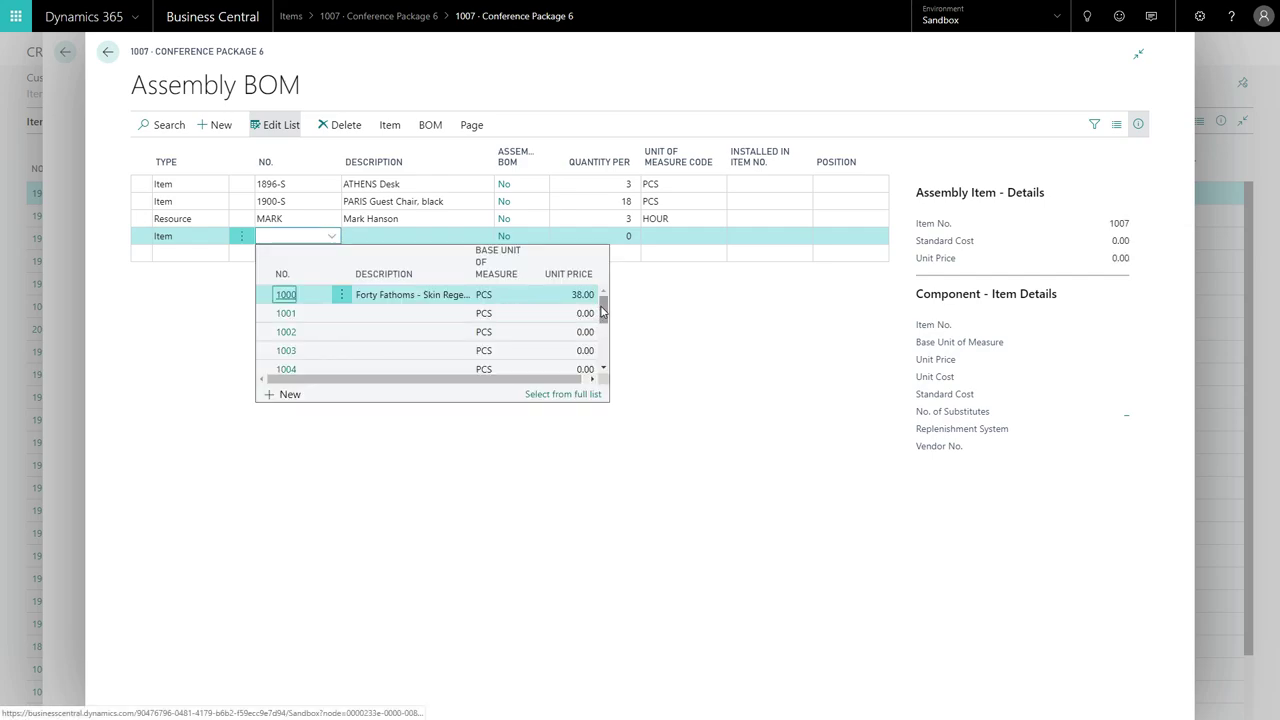
pyautogui.moveTo(603, 312); pyautogui.dragTo(603, 348)
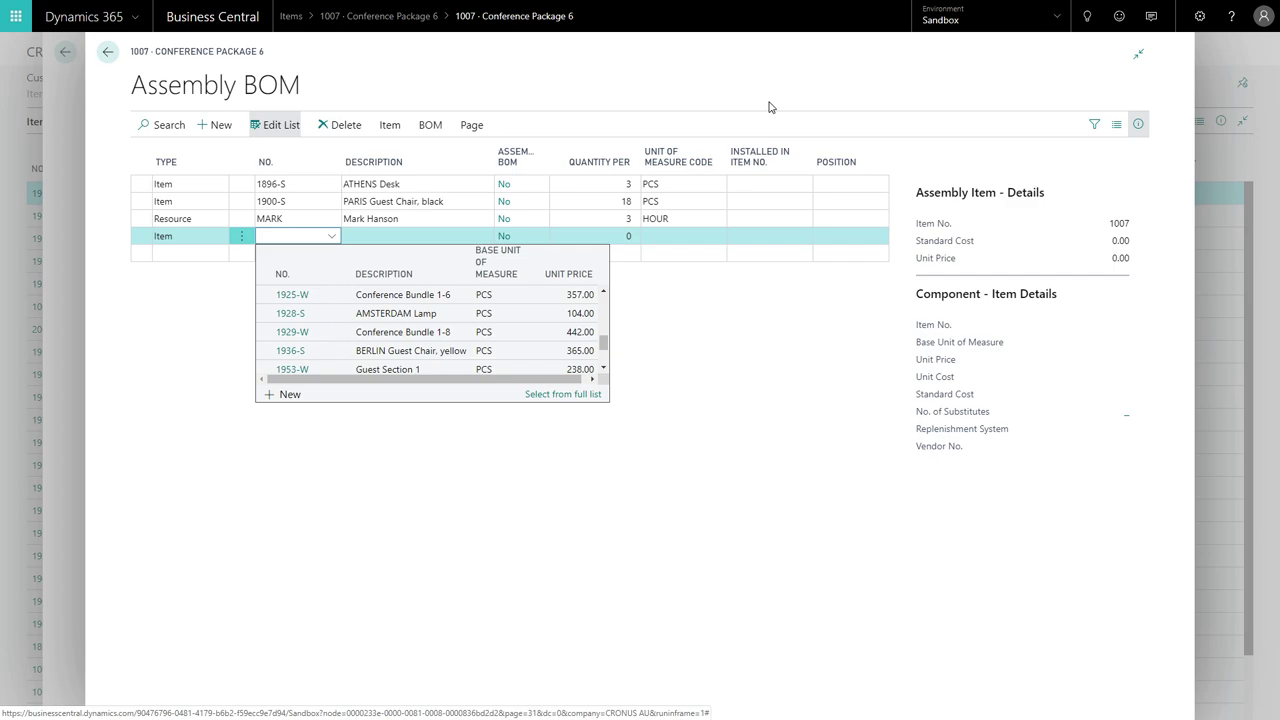
# Delete the fourth BOM line that has no item number
pyautogui.click(281, 121)
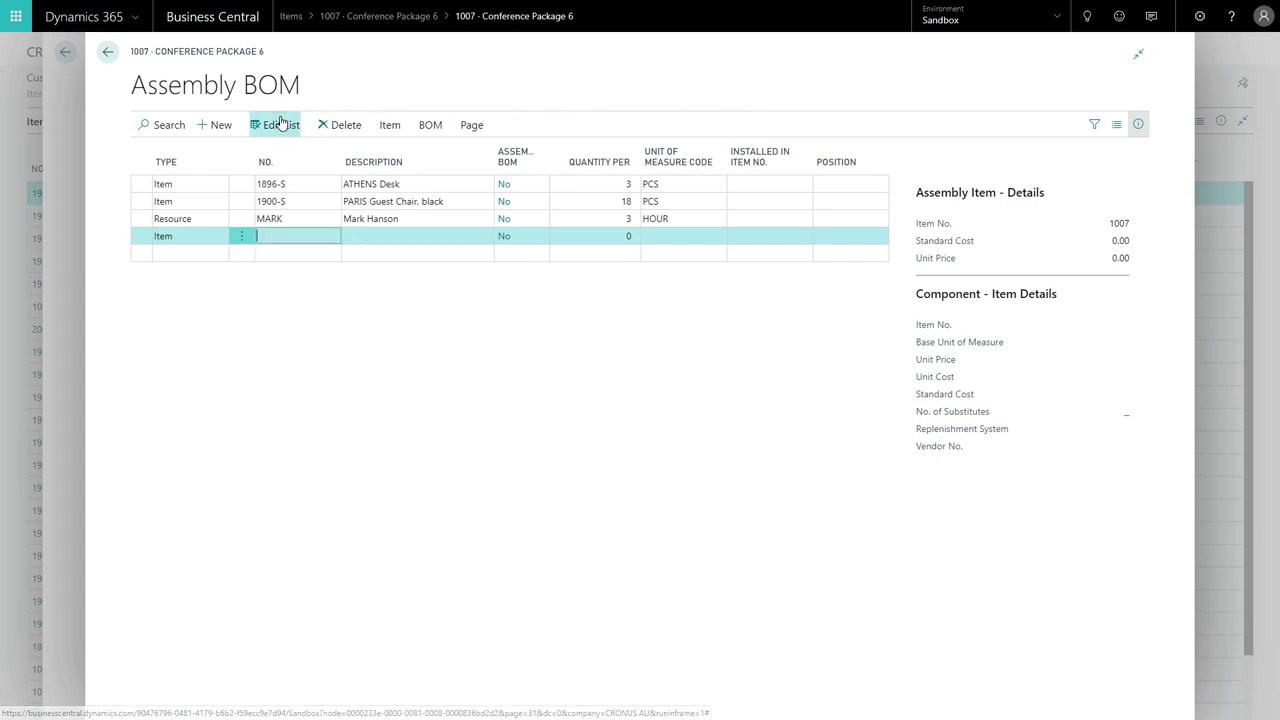
pyautogui.press('Up')
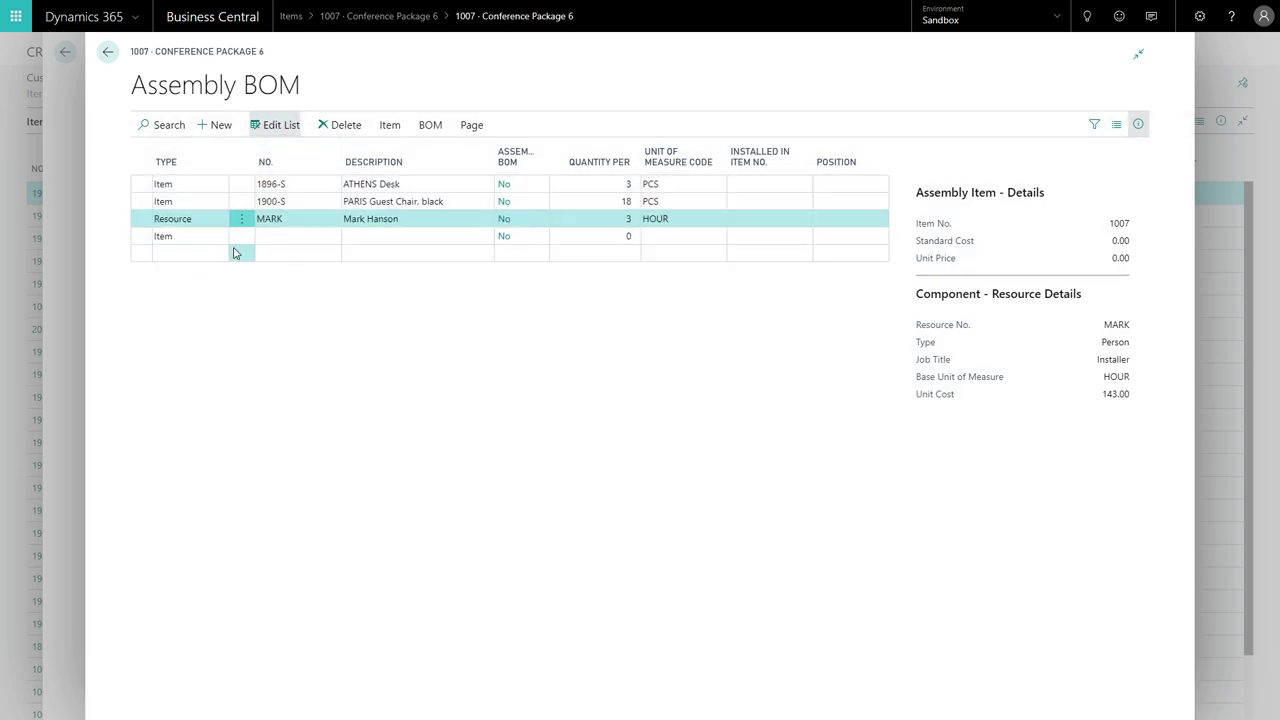
pyautogui.click(237, 240)
pyautogui.click(241, 236)
pyautogui.click(229, 276)
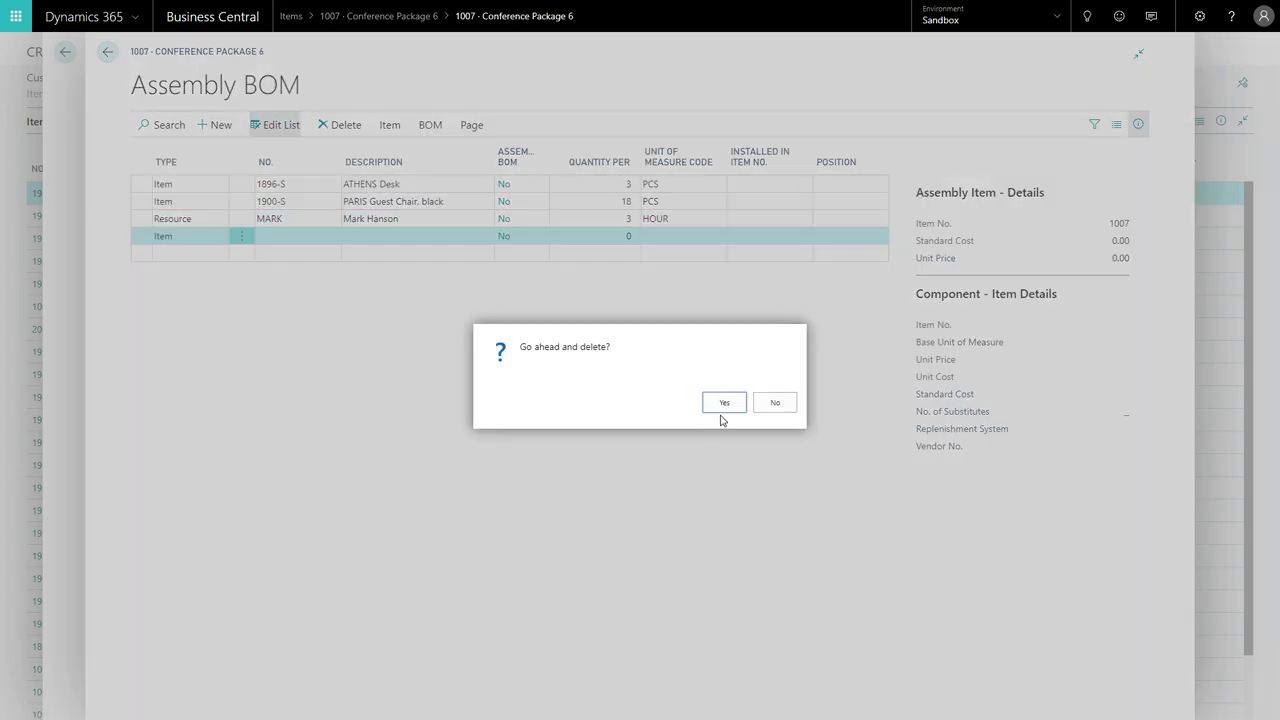
pyautogui.click(724, 405)
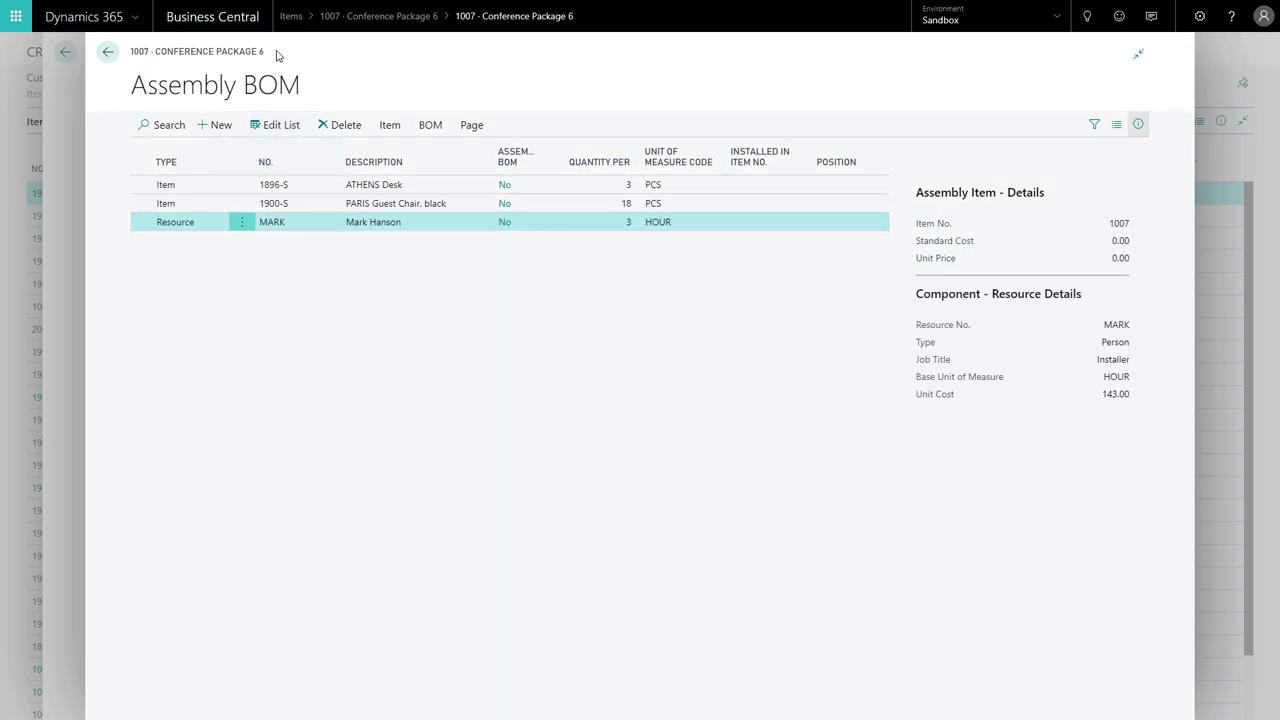
# Close the Assembly BOM and the Conference Package 6 card to return to the Items list
pyautogui.moveTo(278, 55); pyautogui.dragTo(157, 51)
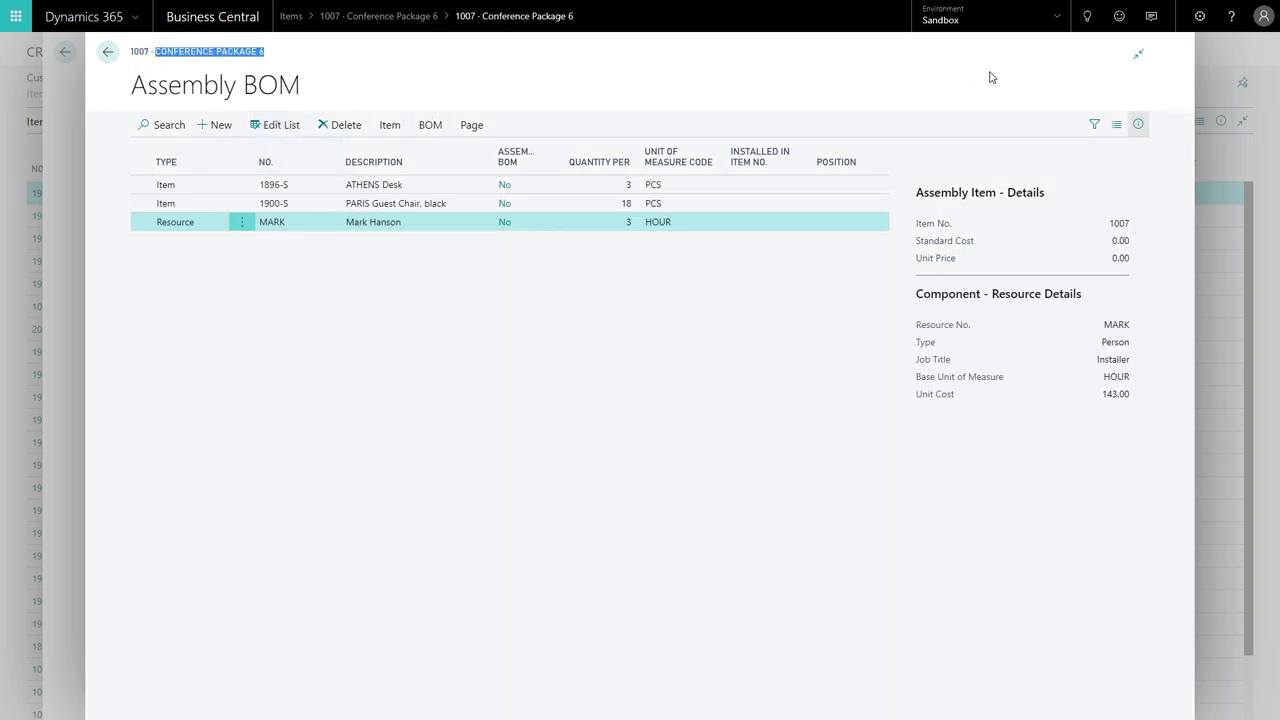
pyautogui.click(1087, 16)
pyautogui.click(841, 48)
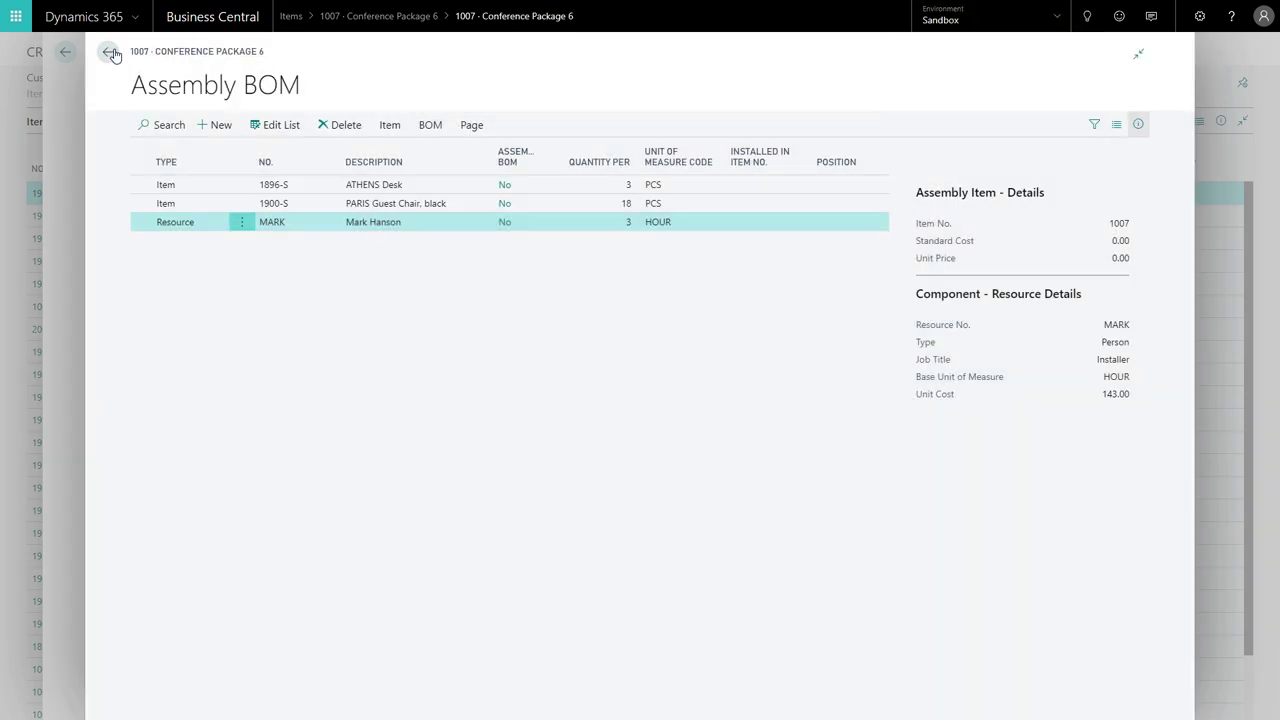
pyautogui.click(113, 54)
pyautogui.click(111, 52)
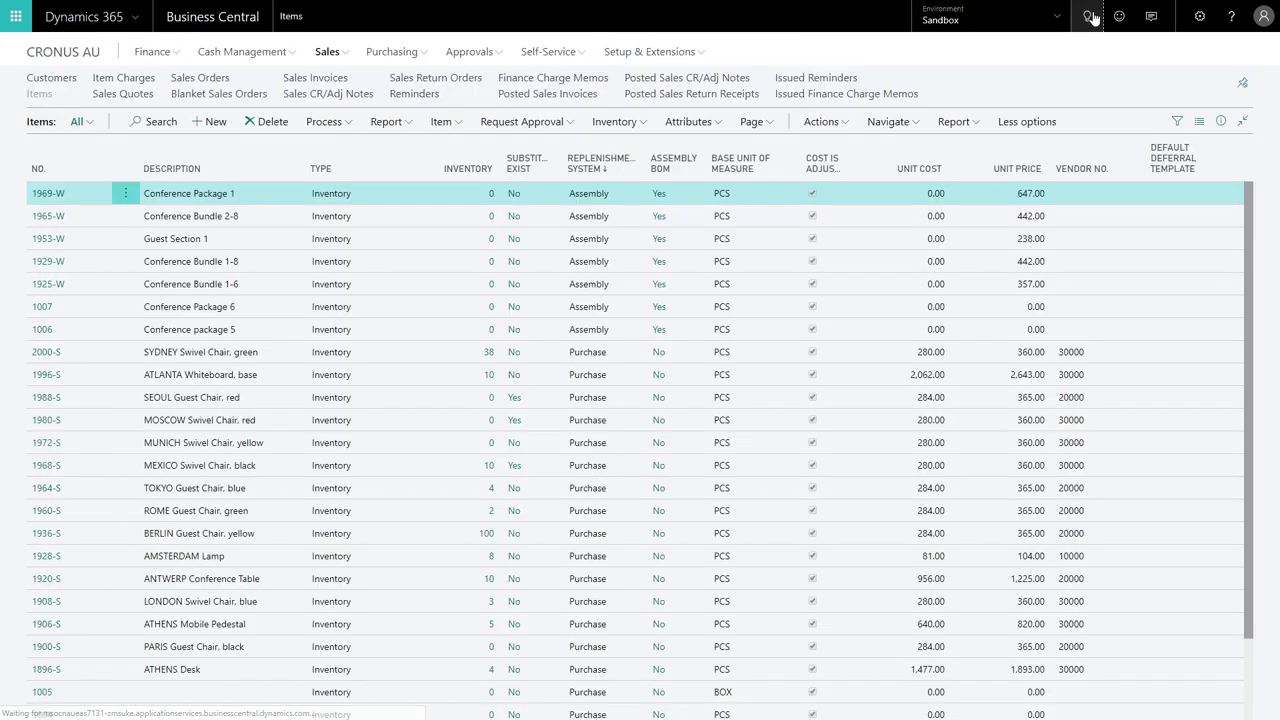
# Find the Assembly Orders page and create a new assembly order numbered from the AO series
pyautogui.click(1089, 16)
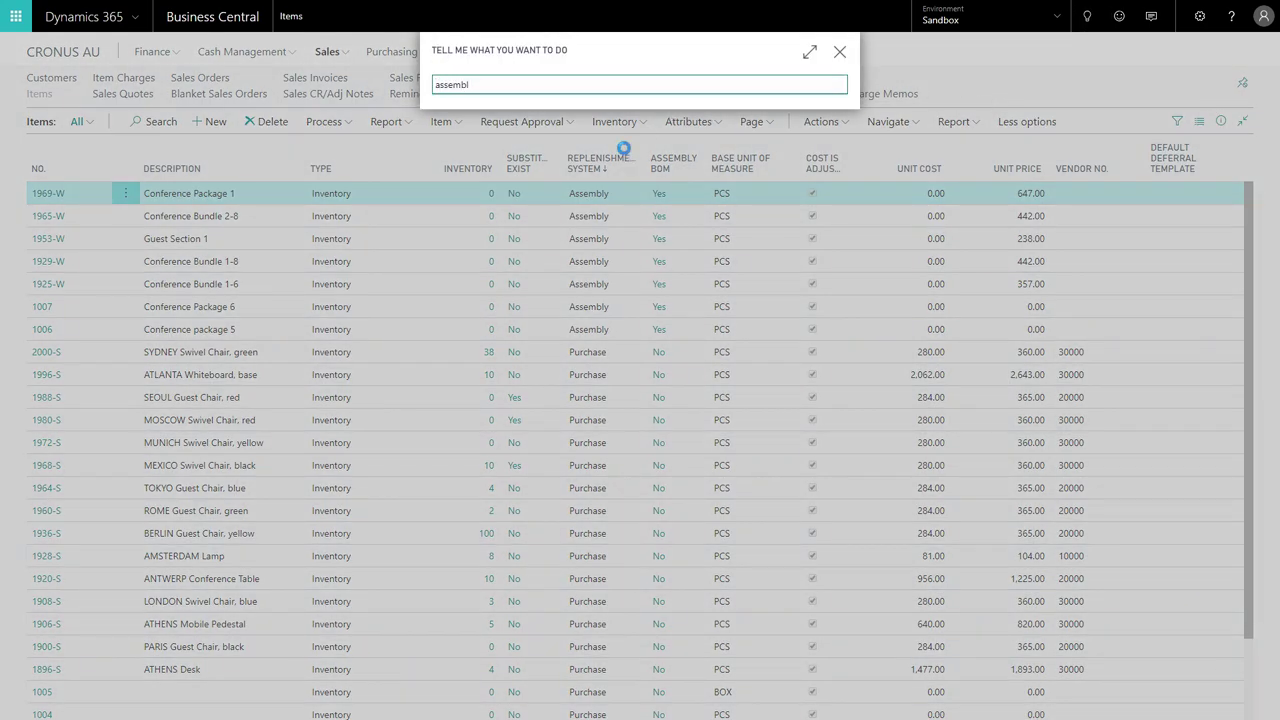
pyautogui.click(488, 268)
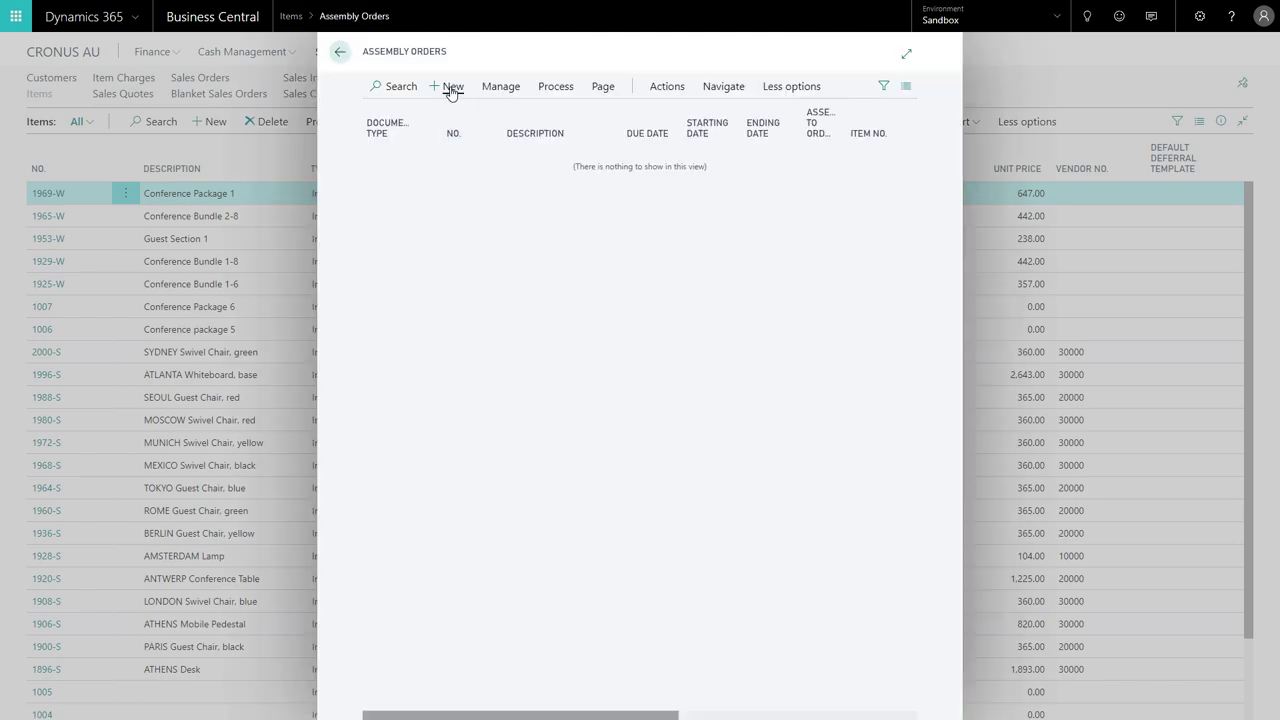
pyautogui.click(451, 90)
pyautogui.click(478, 190)
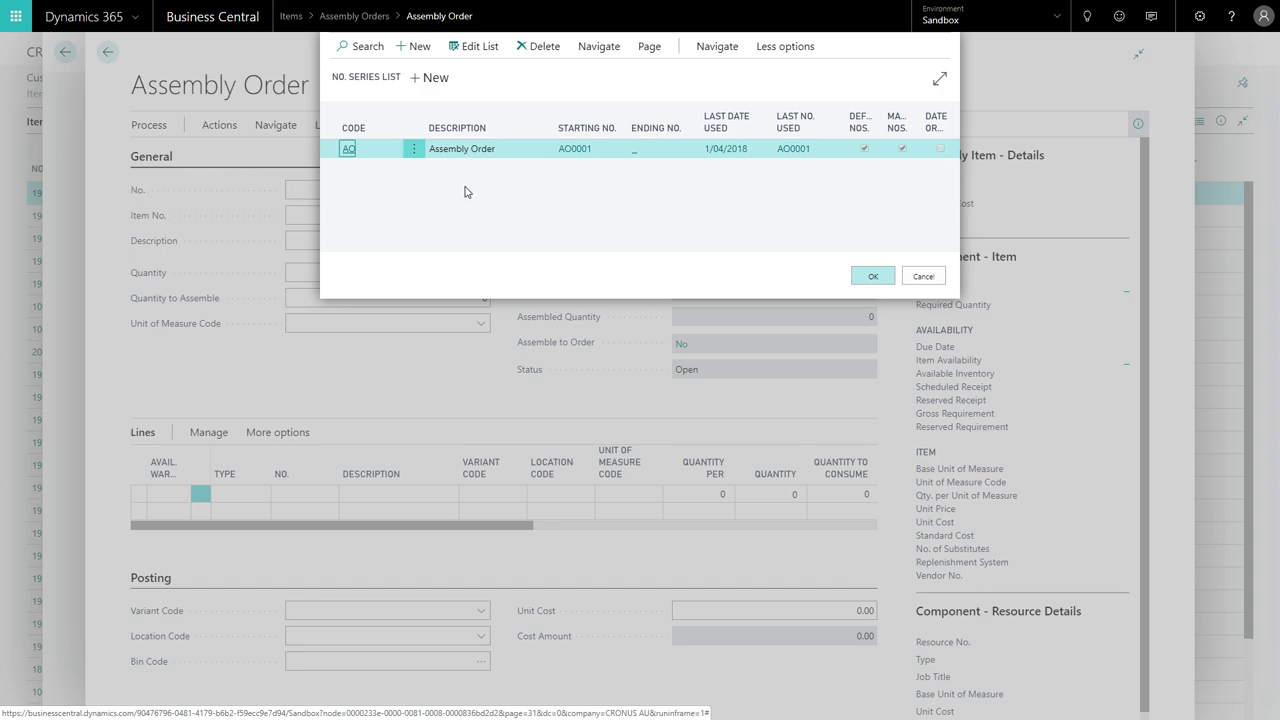
pyautogui.click(876, 279)
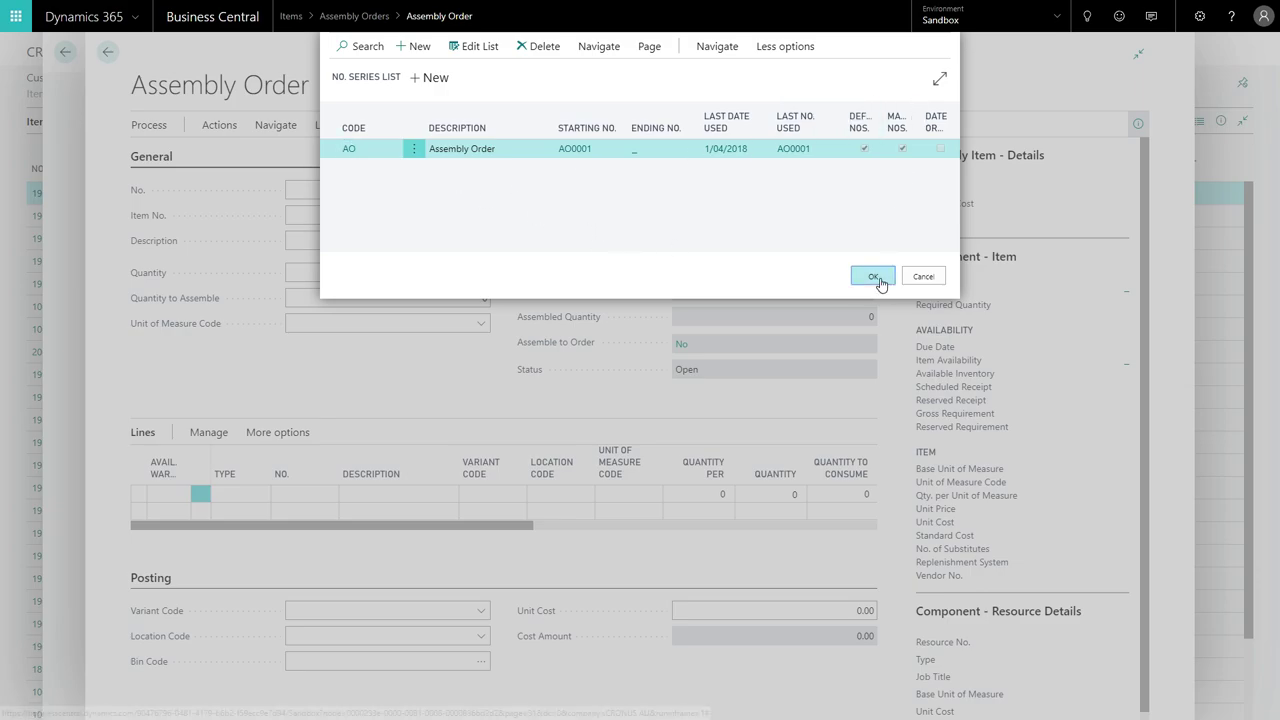
# Set the assembly order's item to Conference Package 6 and its Quantity to 1, accepting the insufficient inventory
pyautogui.click(480, 218)
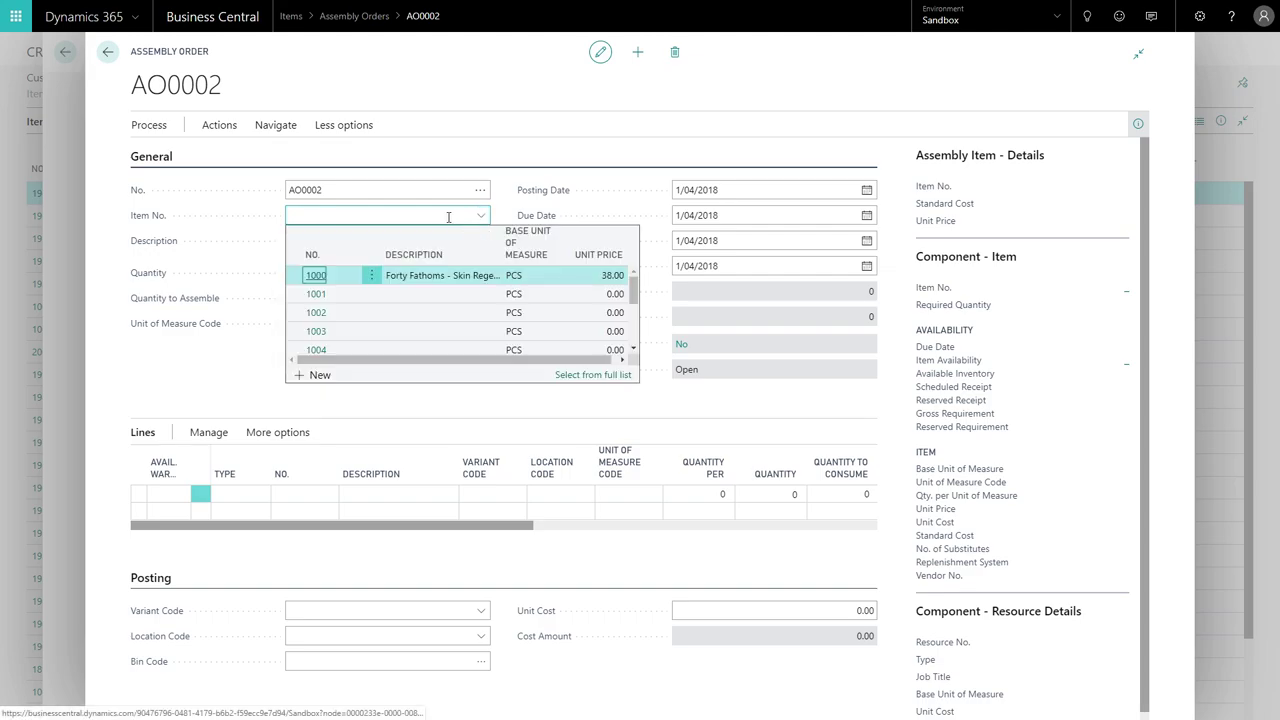
pyautogui.write('CONFERENCE PACKAGE 6')
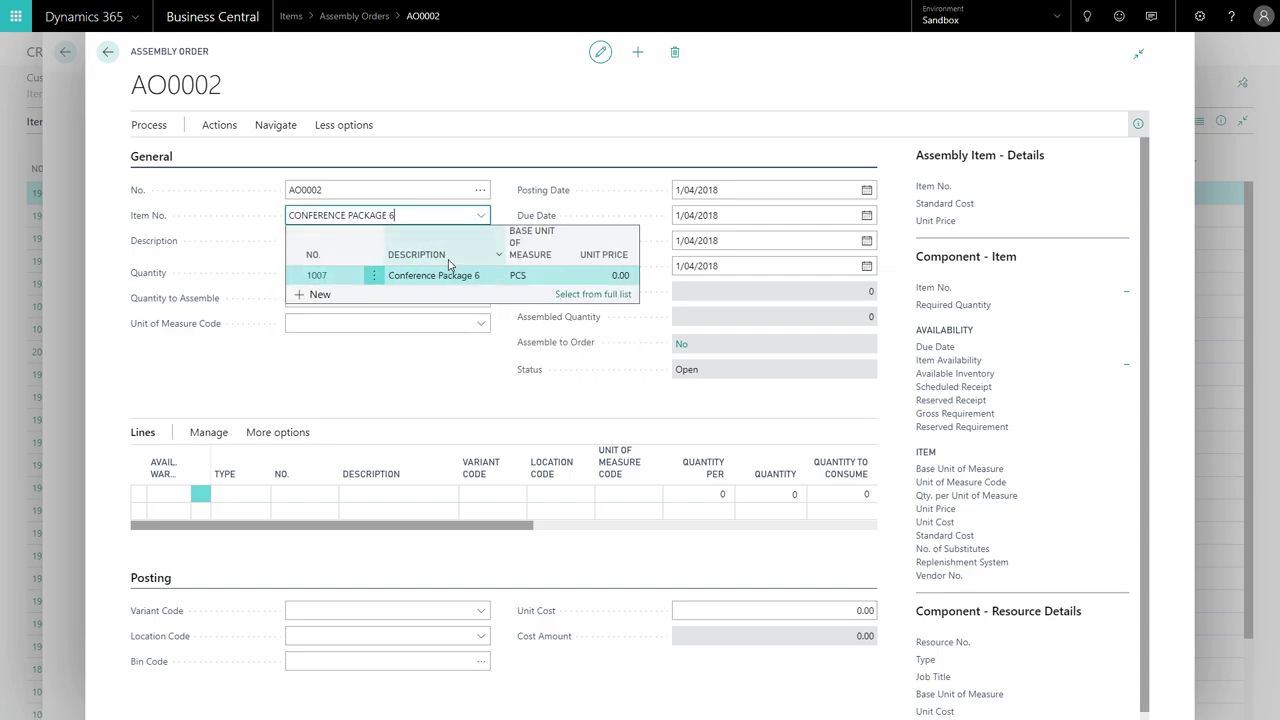
pyautogui.press('Tab')
pyautogui.click(378, 269)
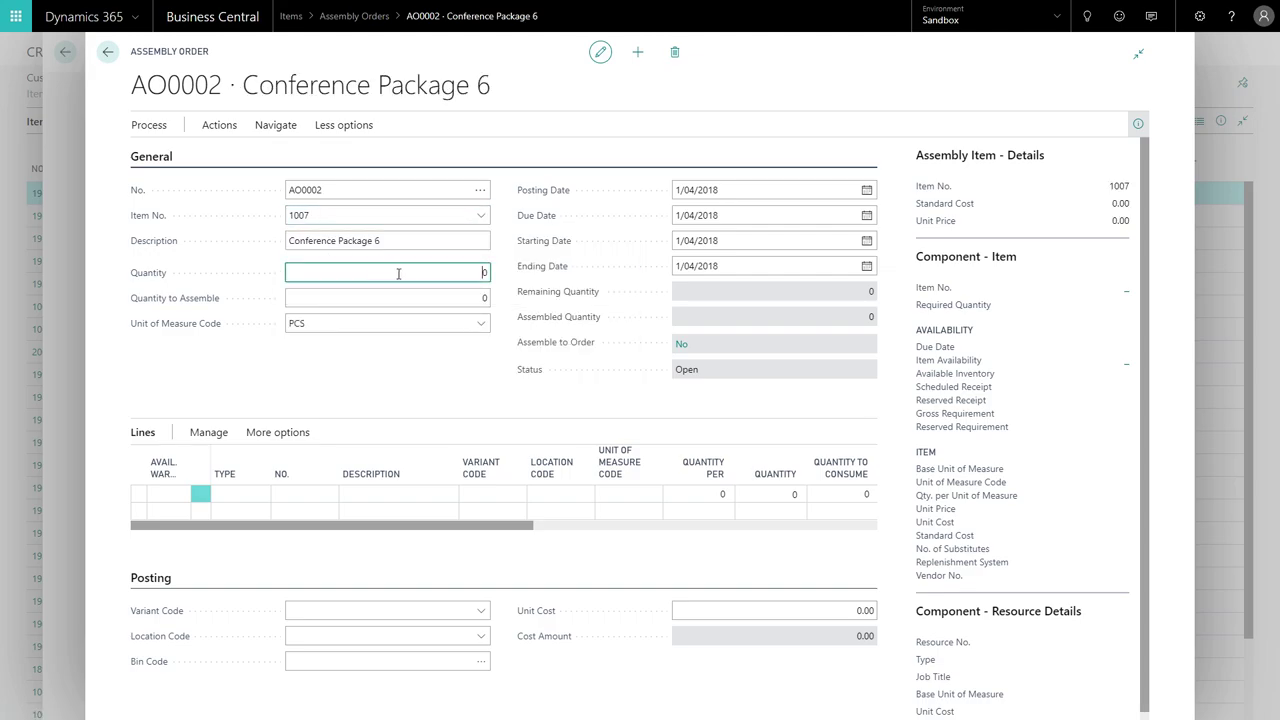
pyautogui.write('1')
pyautogui.click(394, 367)
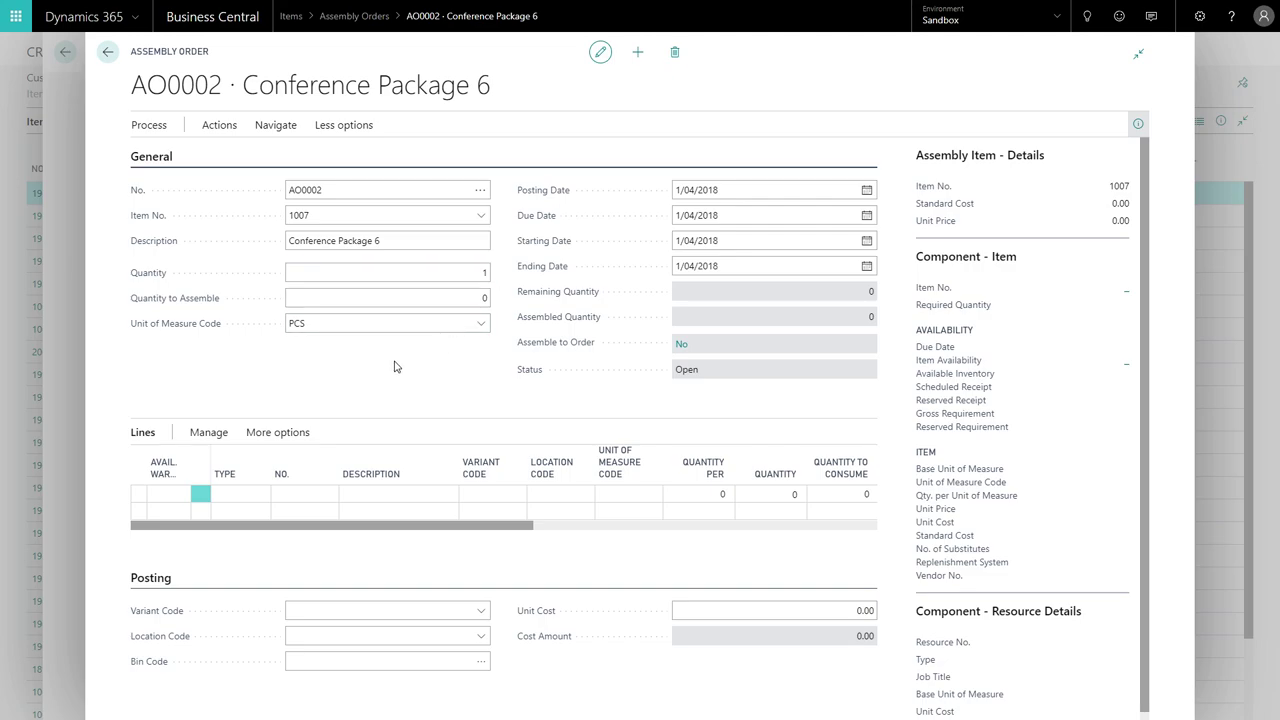
pyautogui.click(465, 297)
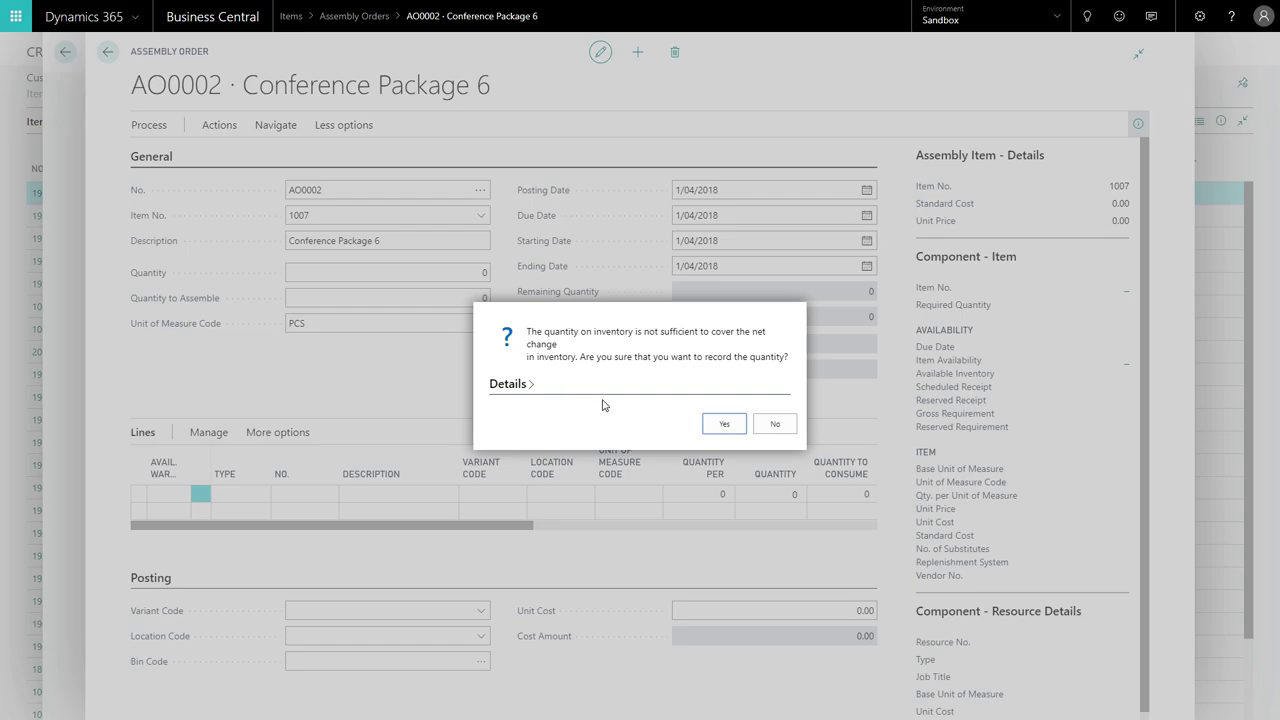
pyautogui.click(723, 426)
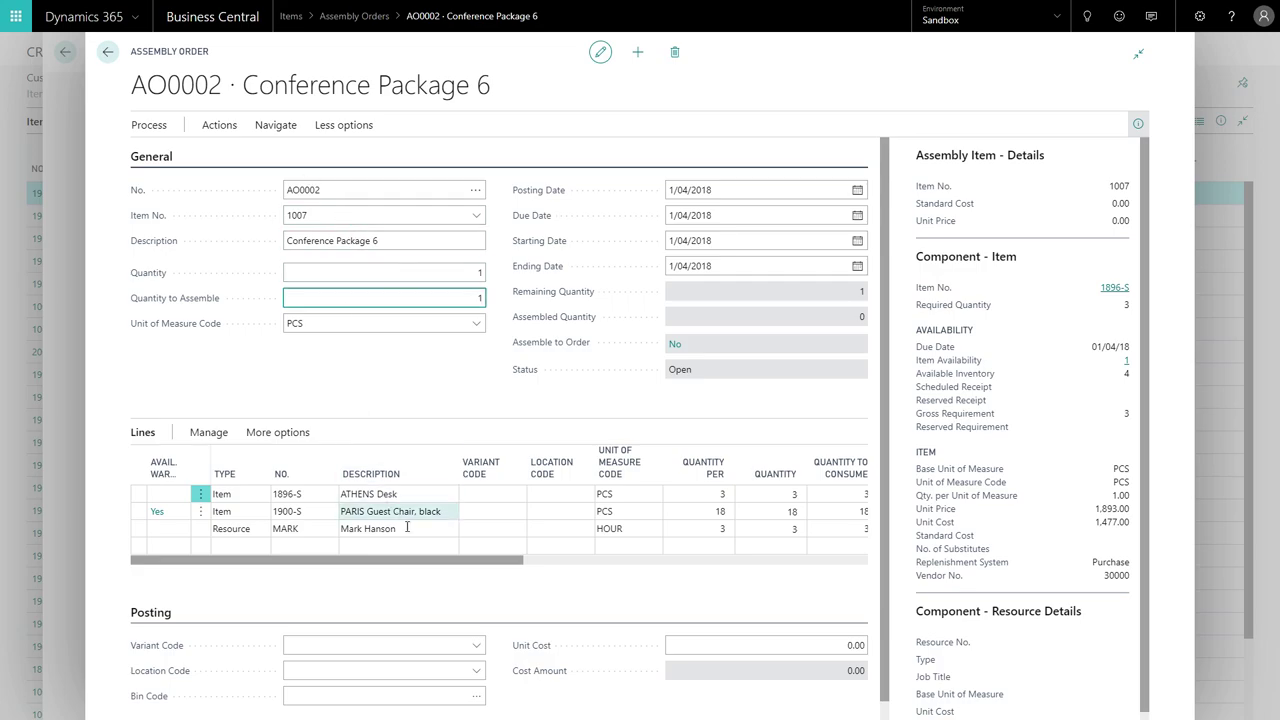
# Examine the order's item availability by BOM level, checking the bottleneck column and the 1900-S component
pyautogui.click(275, 124)
pyautogui.click(192, 152)
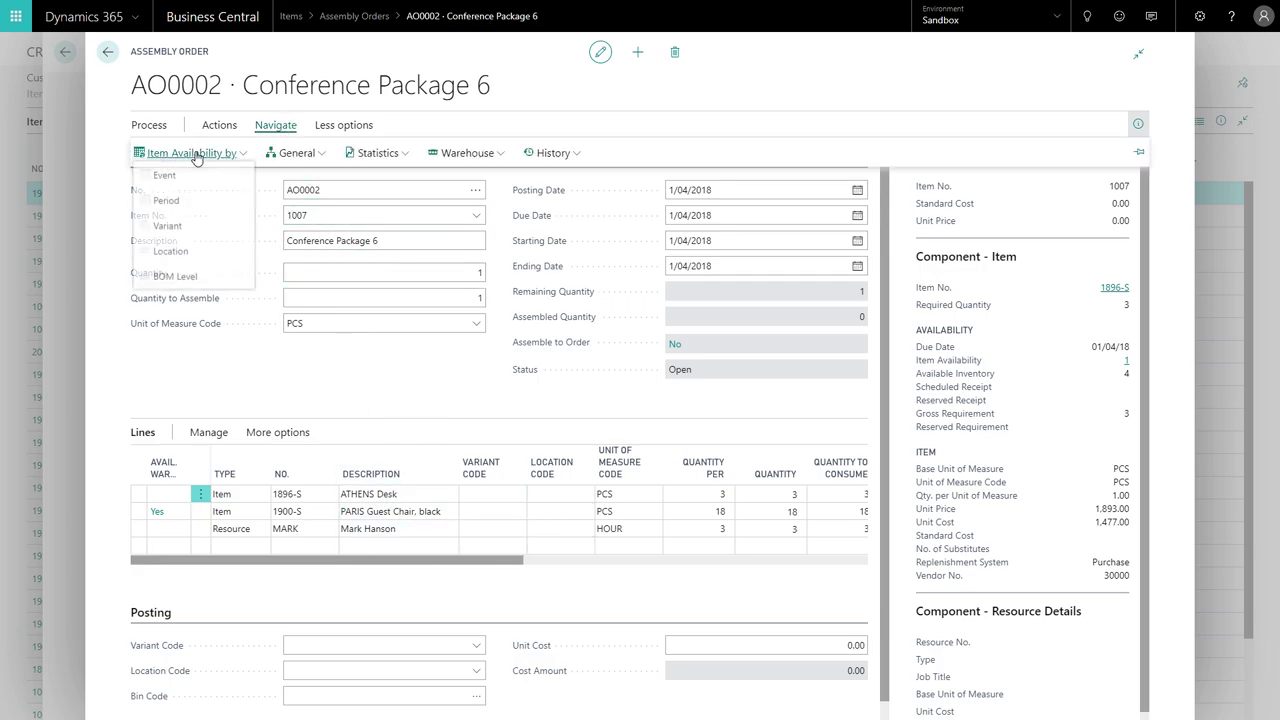
pyautogui.click(178, 283)
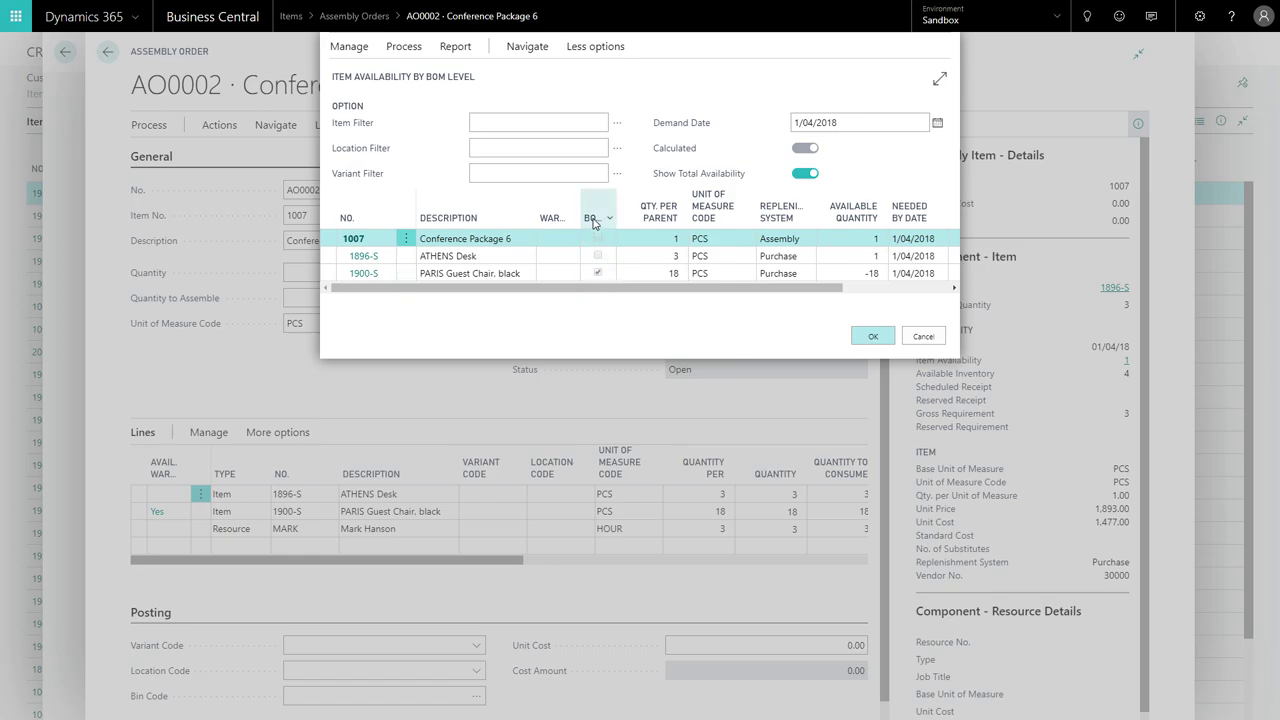
pyautogui.moveTo(594, 223)
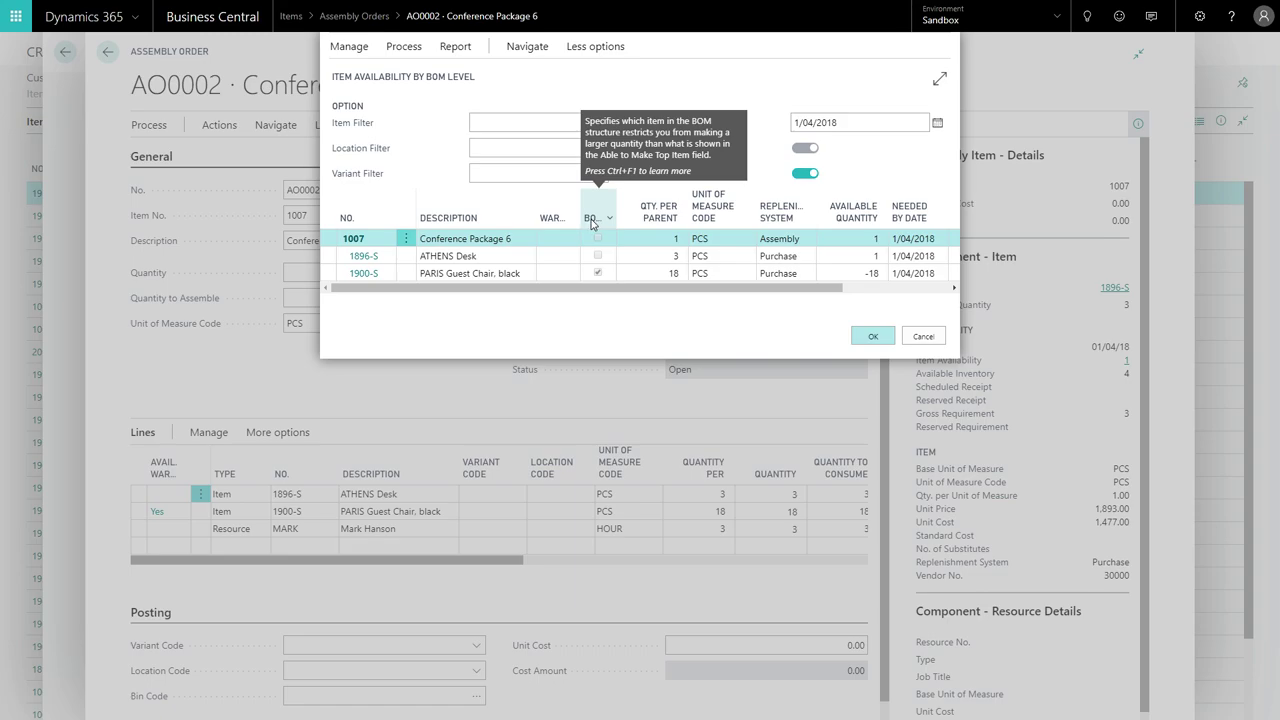
pyautogui.click(374, 279)
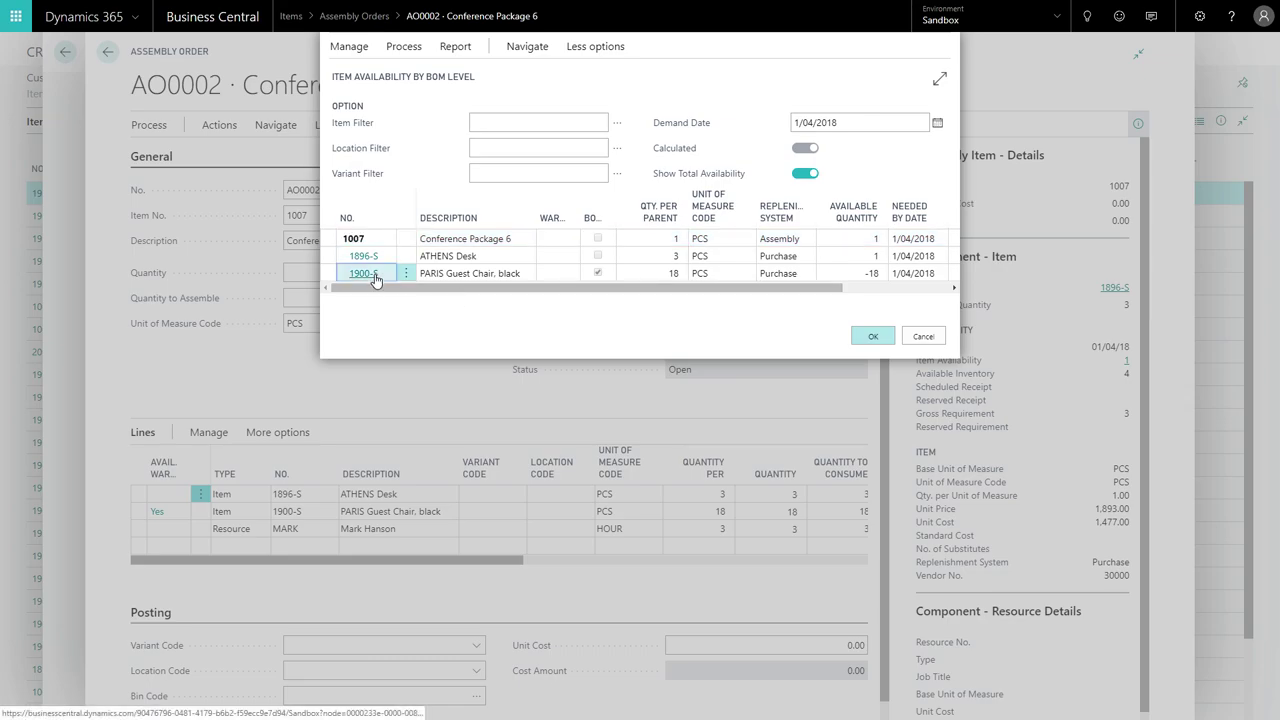
# Close the availability by BOM level view and try to post the Conference Package 6 assembly order
pyautogui.press('Escape')
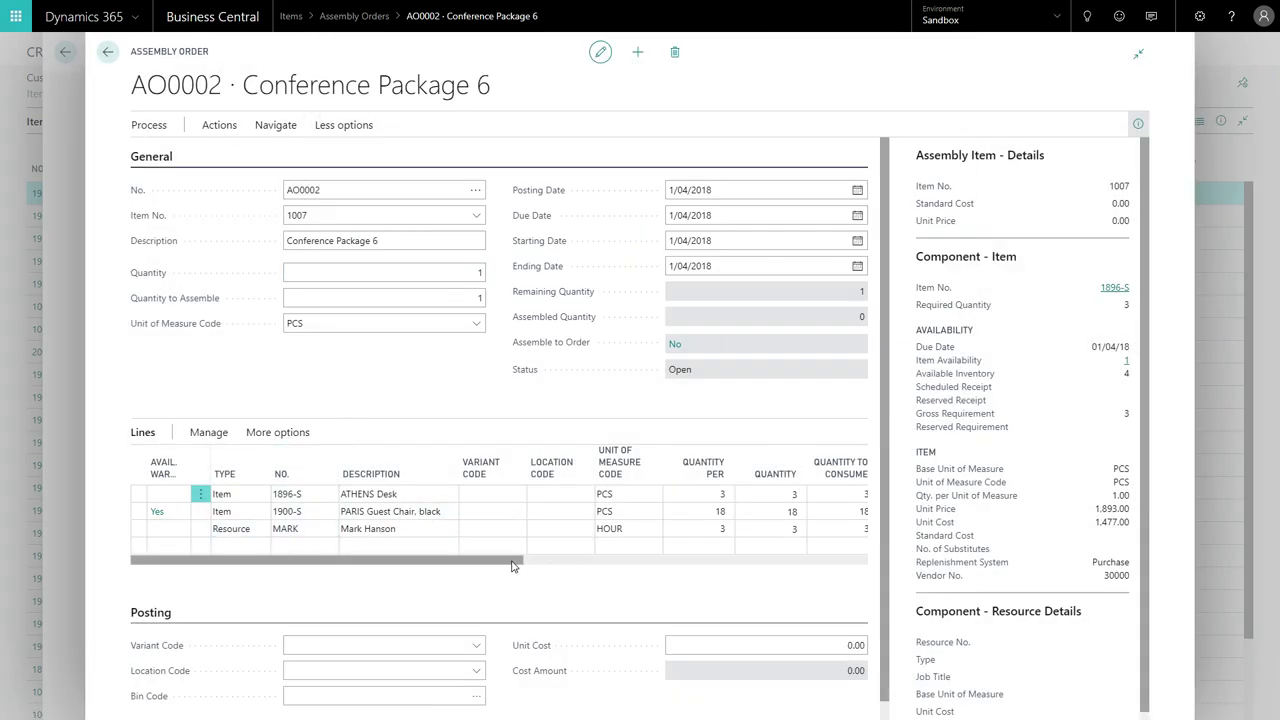
pyautogui.moveTo(516, 565); pyautogui.dragTo(420, 577)
pyautogui.click(276, 125)
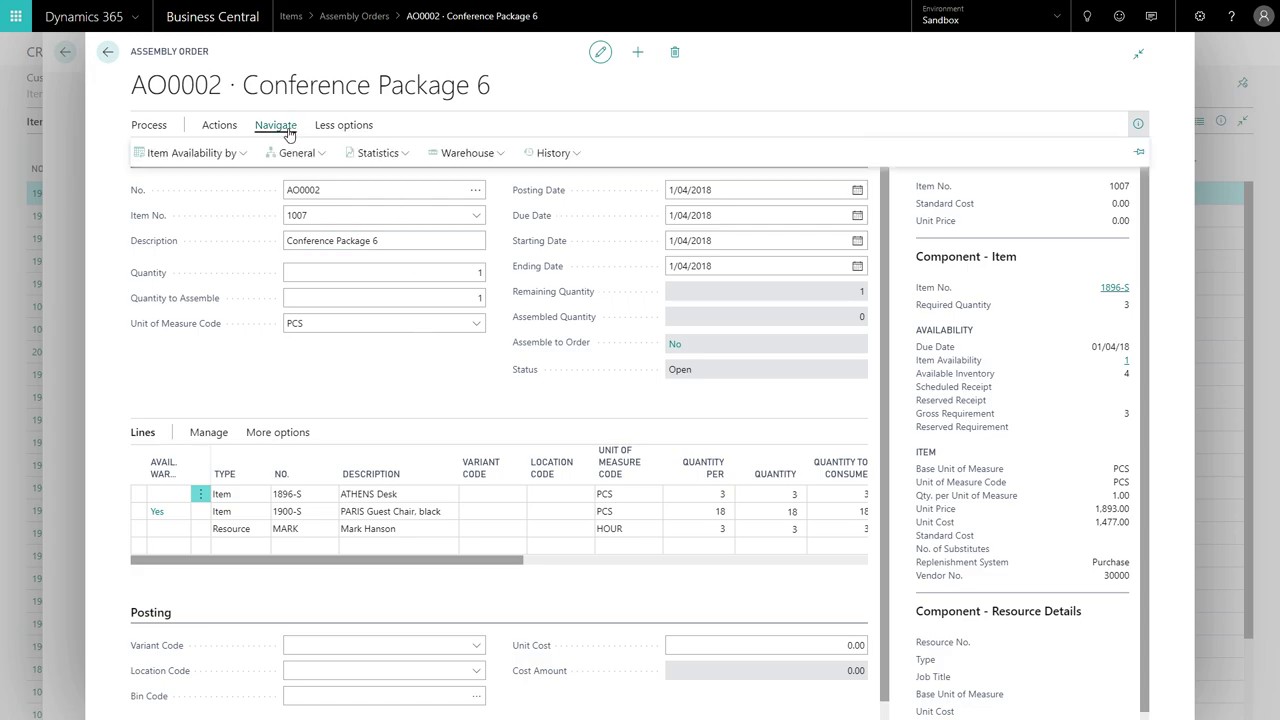
pyautogui.click(219, 125)
pyautogui.click(418, 152)
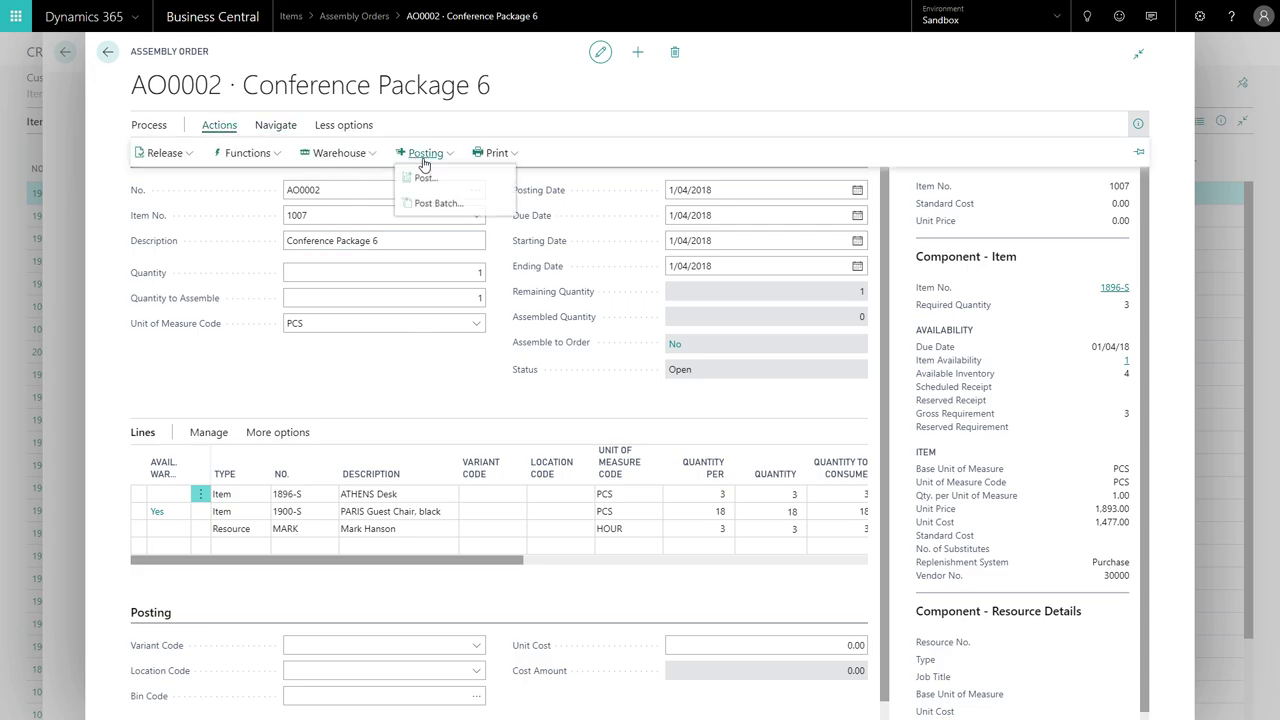
pyautogui.click(442, 182)
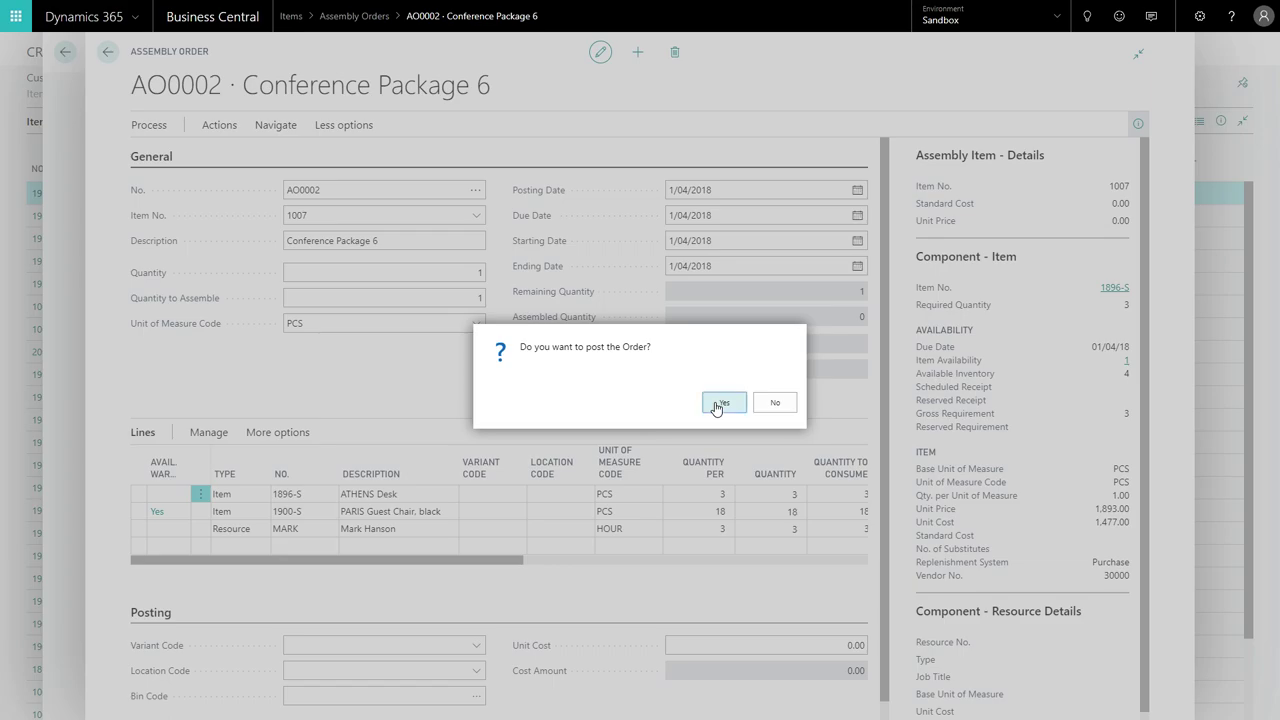
pyautogui.click(718, 402)
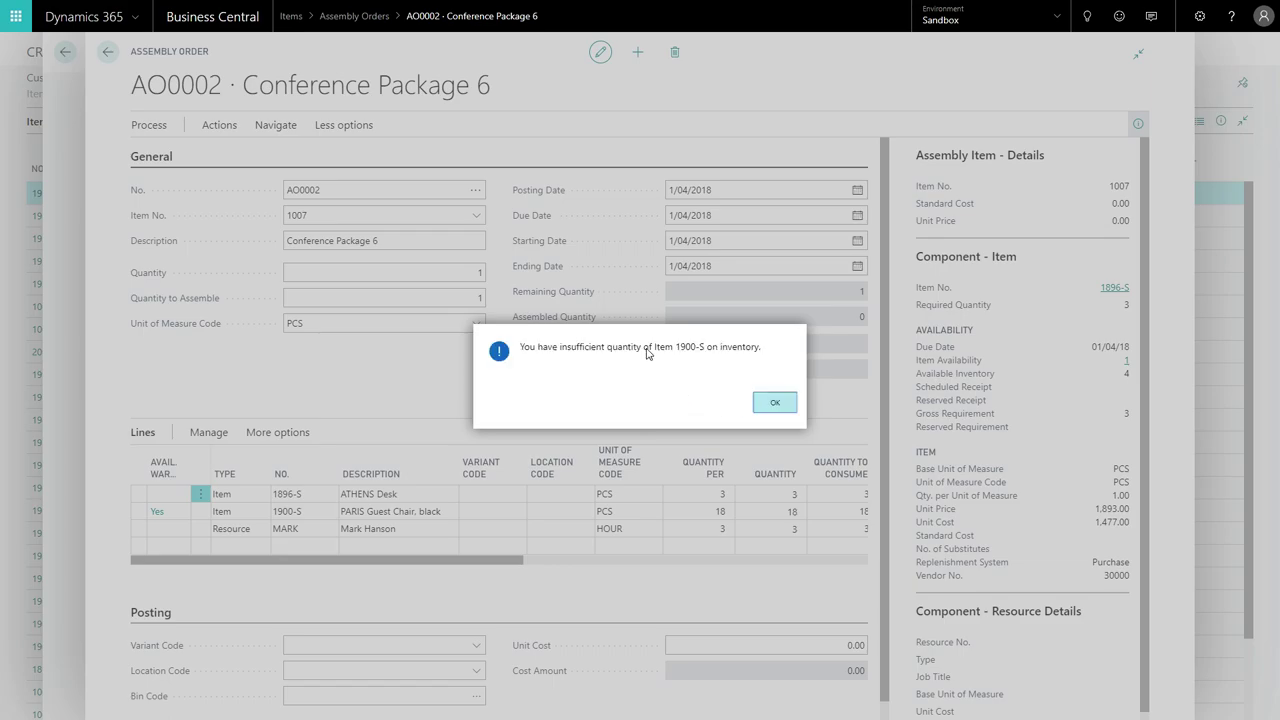
pyautogui.click(772, 402)
# Switch the assembly order to read-only view and select the PARIS Guest Chair, black line to check its component availability
pyautogui.click(601, 53)
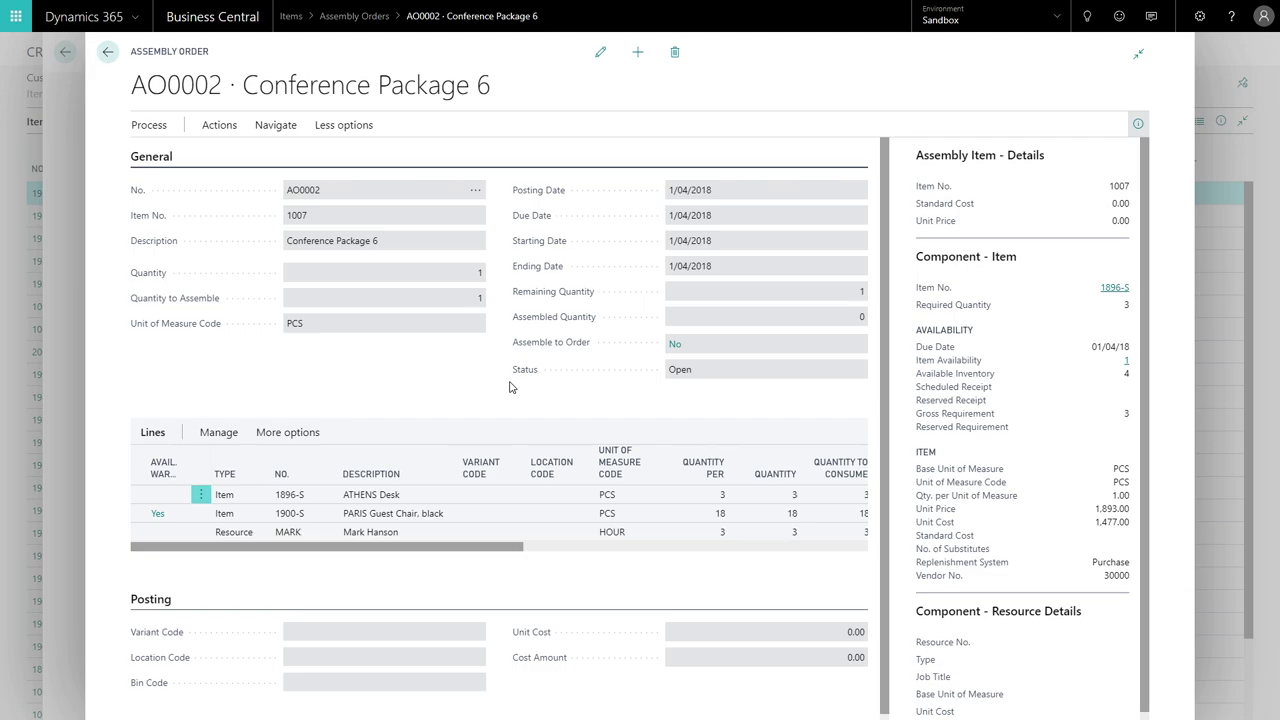
pyautogui.click(347, 516)
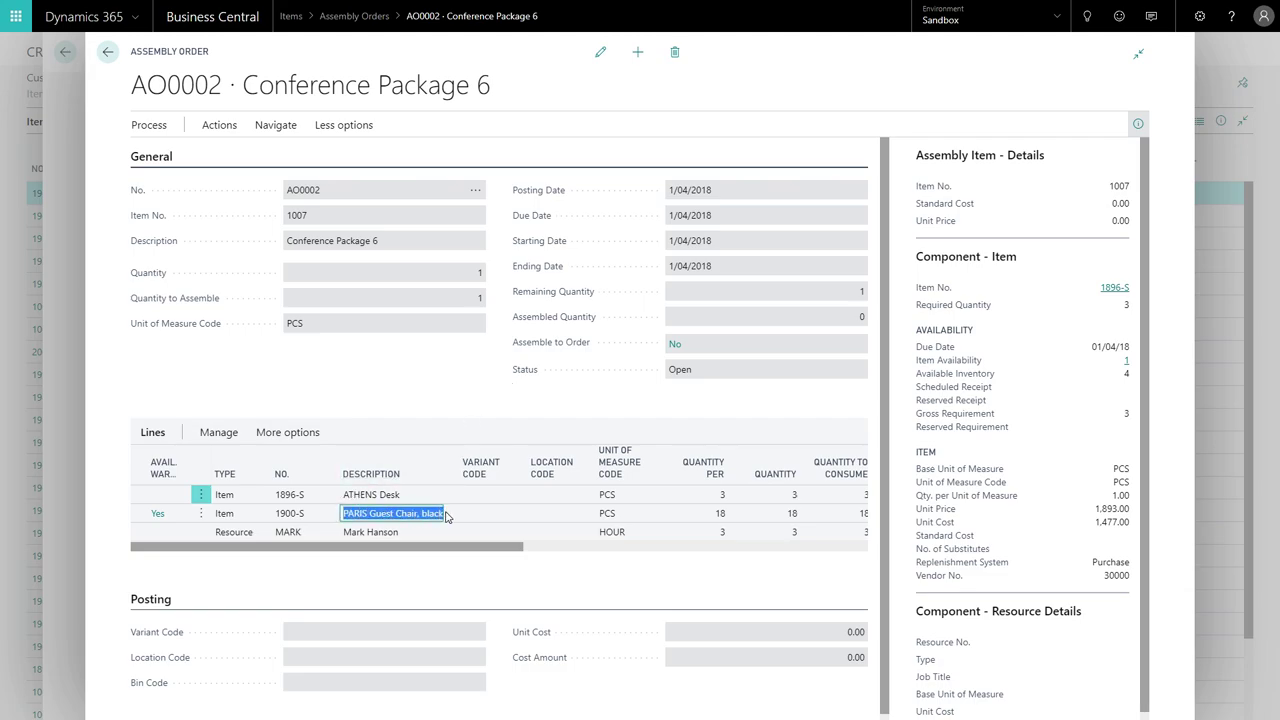
pyautogui.click(417, 399)
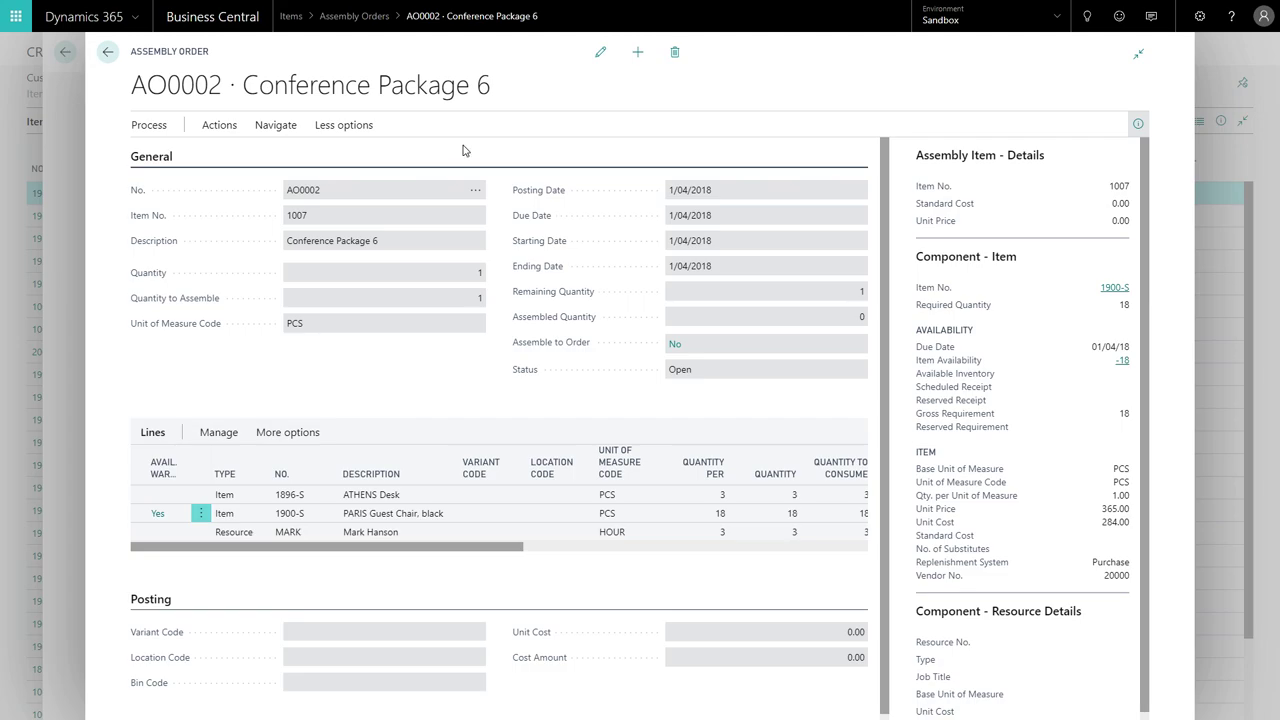
# Close the assembly order and the Assembly Orders list, and select Conference Package 6 in the Items list to check its inventory
pyautogui.click(107, 51)
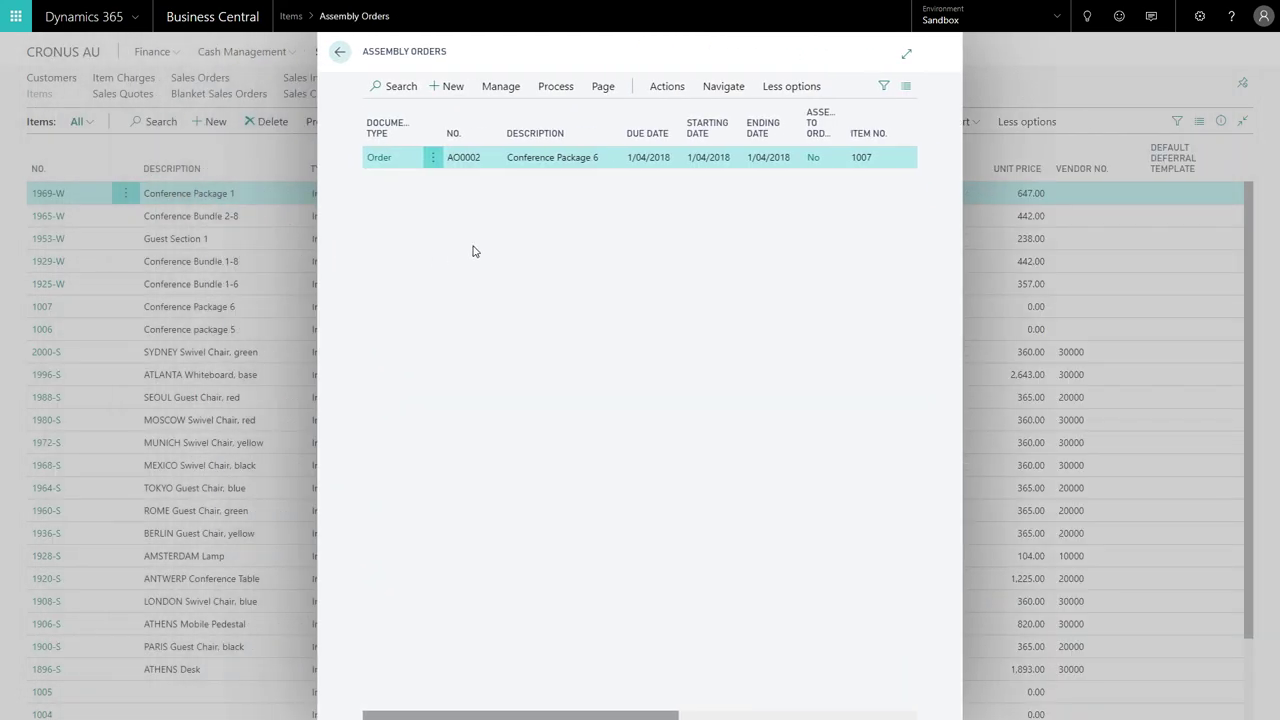
pyautogui.click(340, 51)
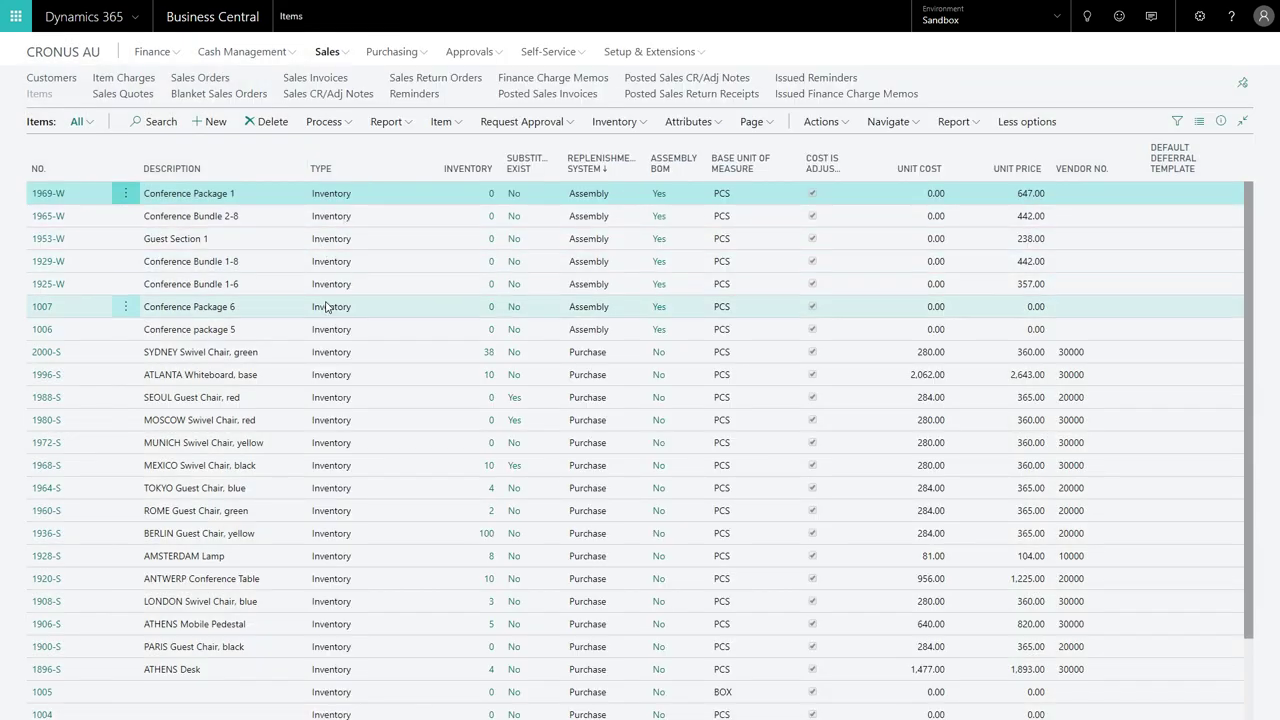
pyautogui.click(176, 306)
pyautogui.rightClick(176, 305)
pyautogui.click(181, 318)
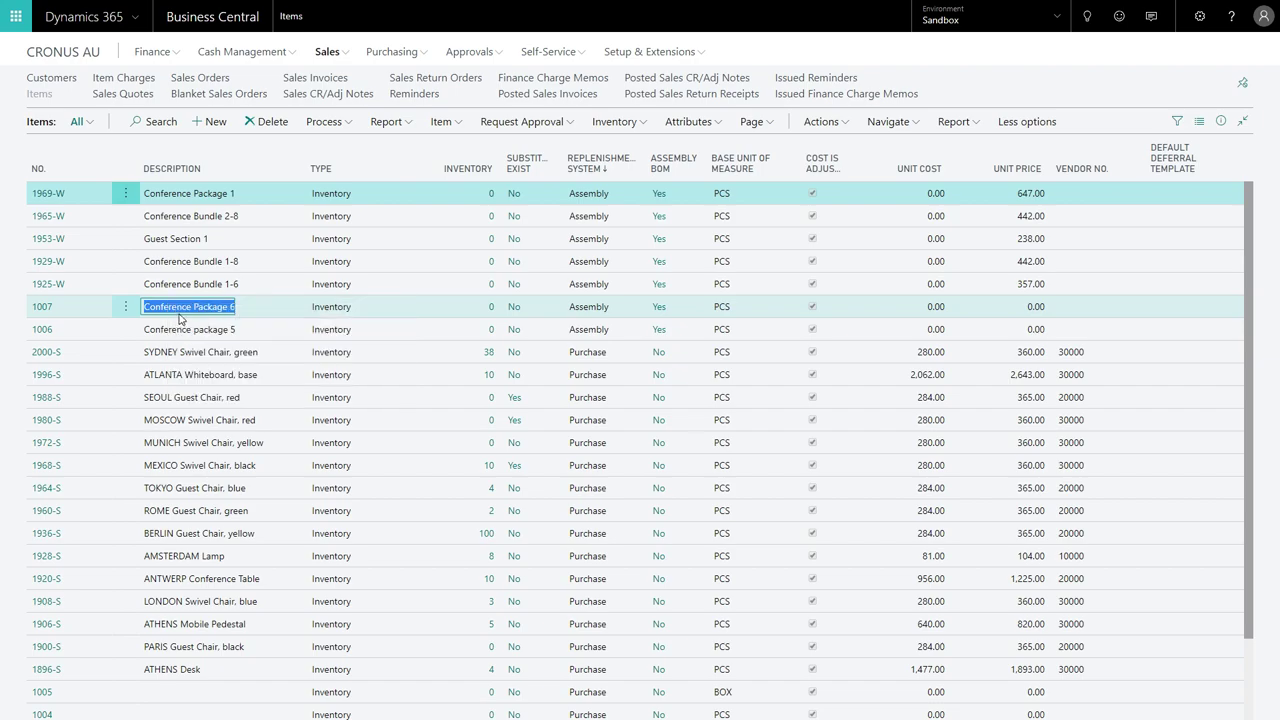
pyautogui.click(245, 314)
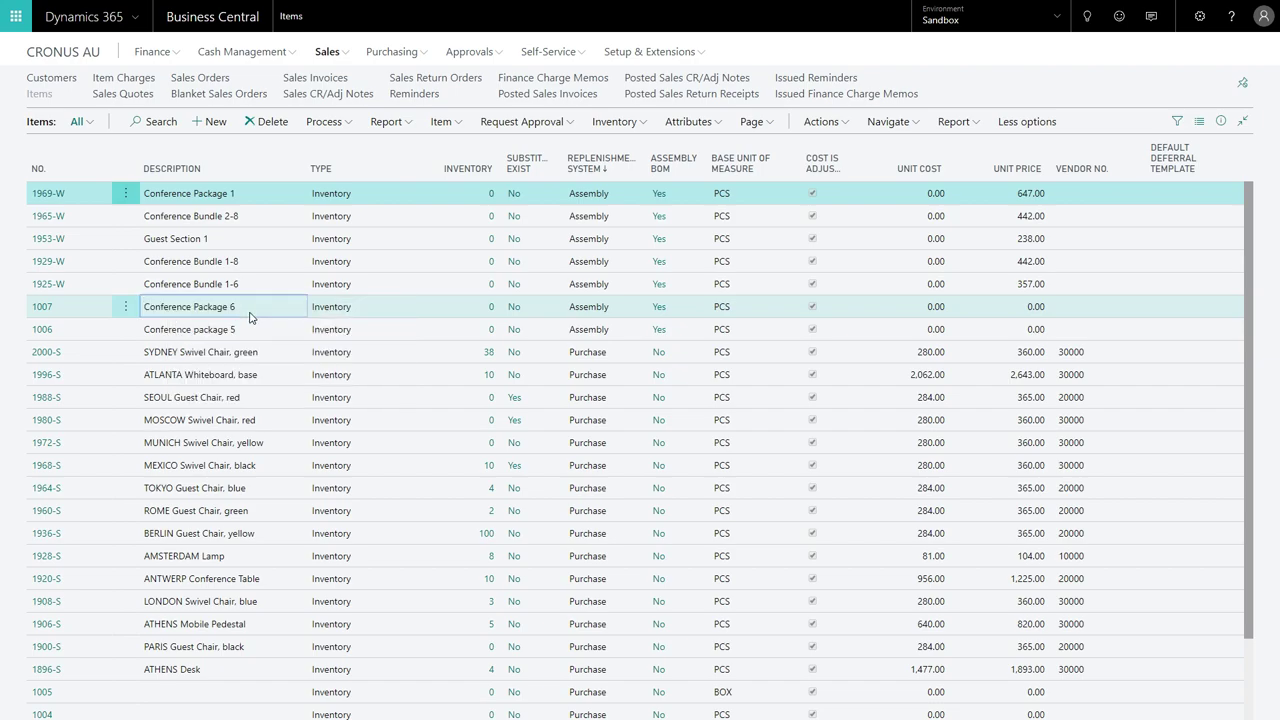
pyautogui.click(494, 313)
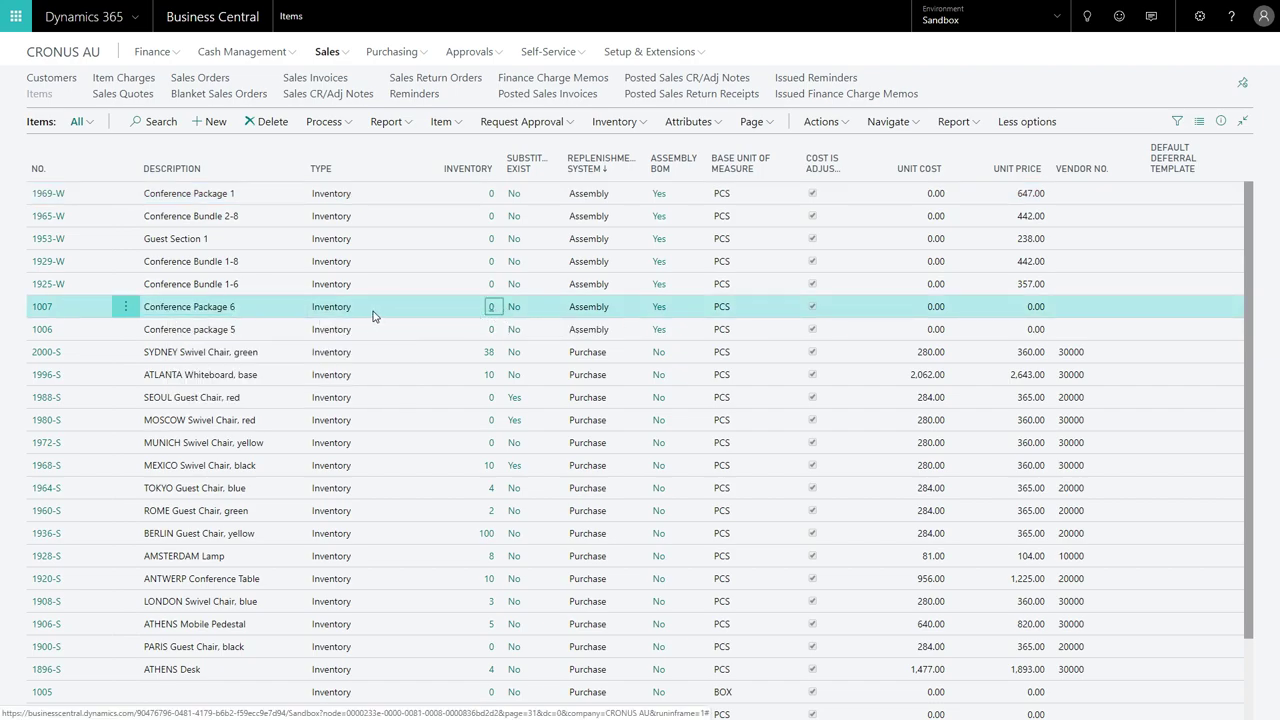